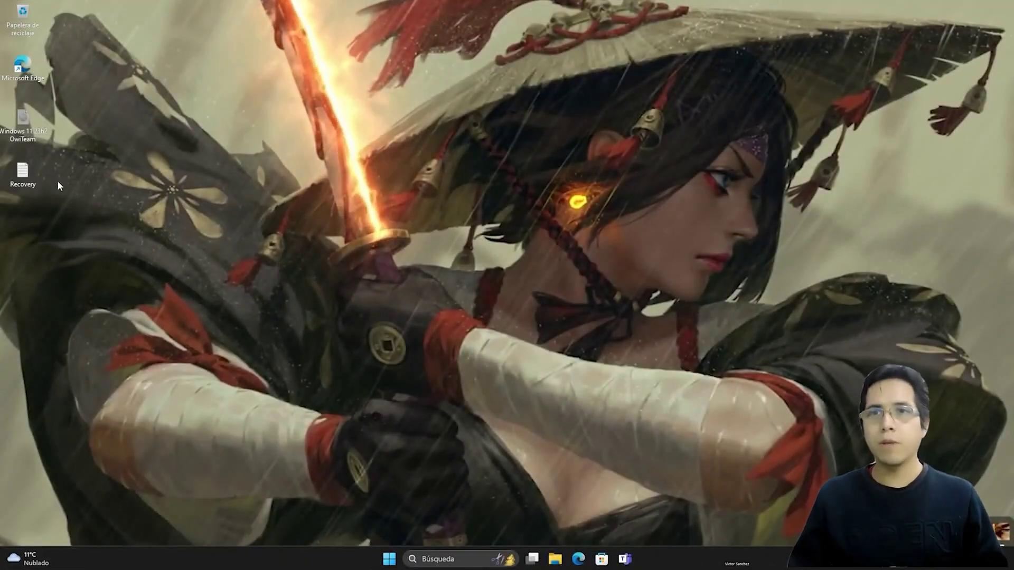
Select, then deselect, the Windows 11 23h2 disc image on the desktop.
click(36, 134)
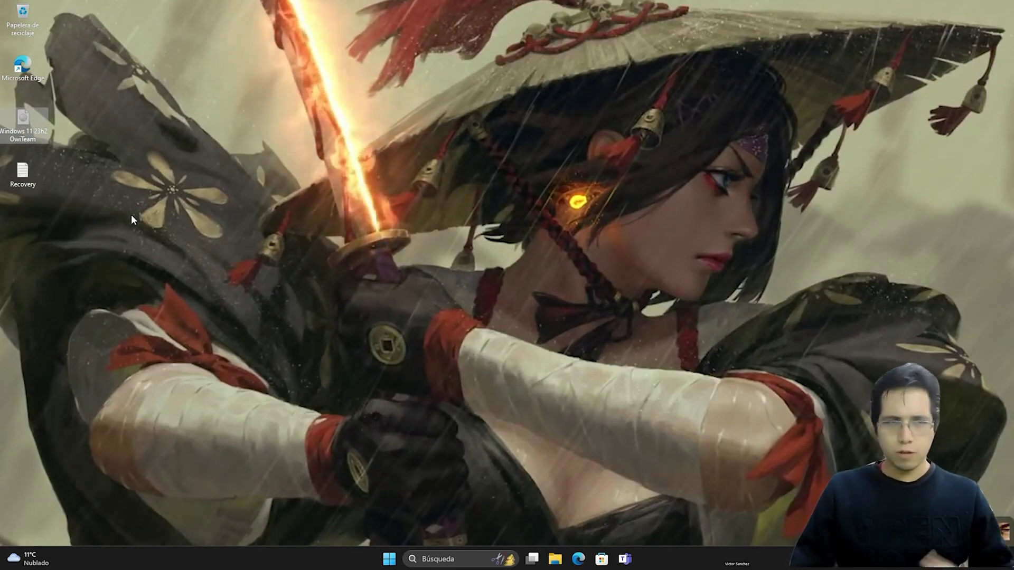
click(140, 205)
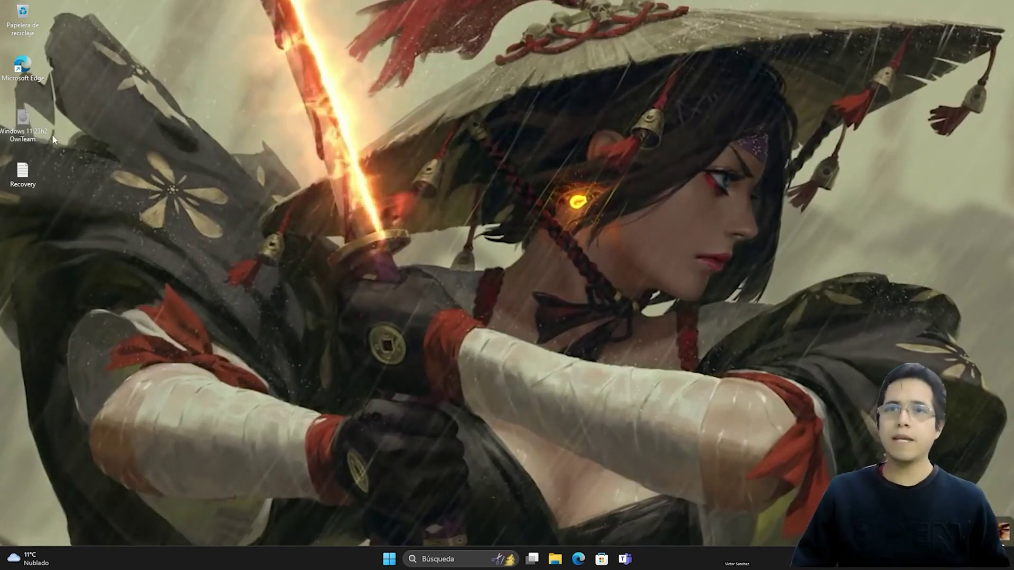
mouse_move(48, 138)
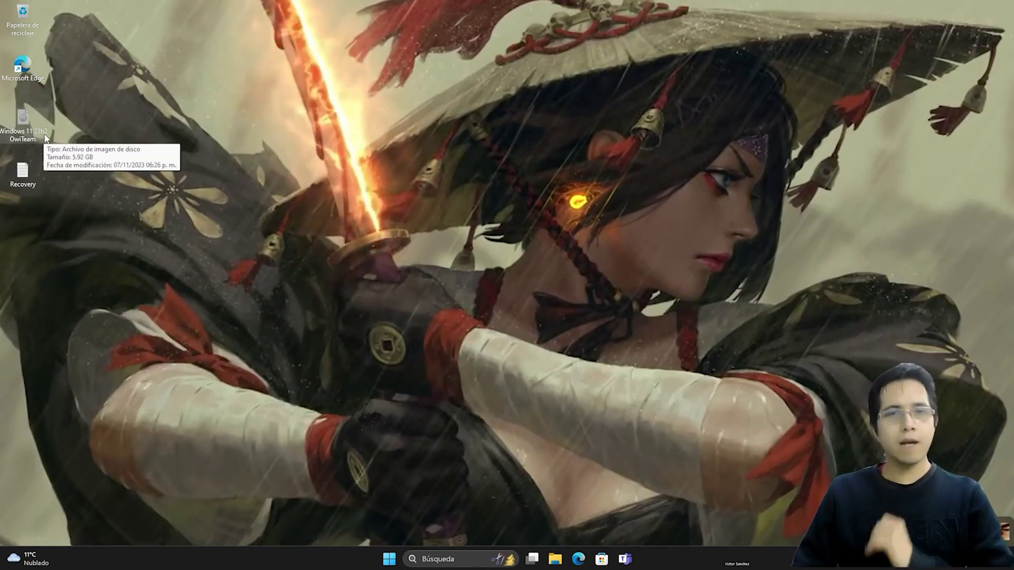
Inspect the C: and Datos (D:) partitions in Disk Management, then close it.
right_click(390, 559)
click(410, 357)
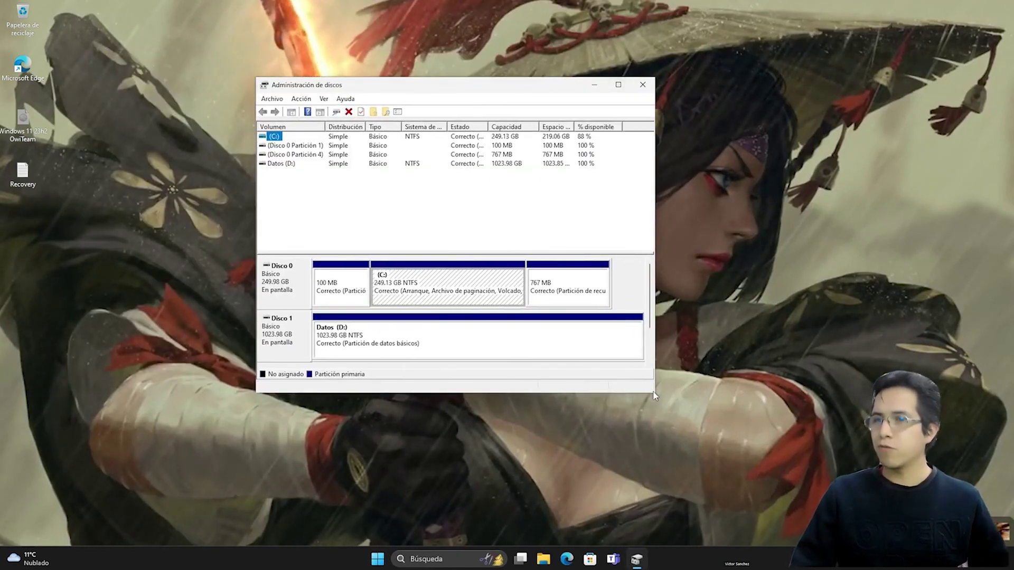
drag(652, 394, 755, 448)
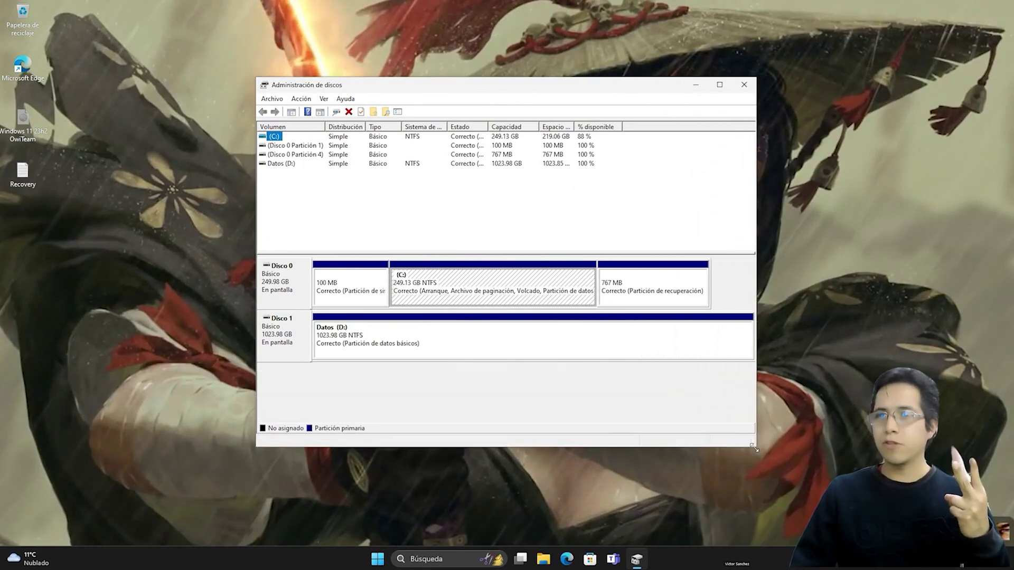
click(464, 351)
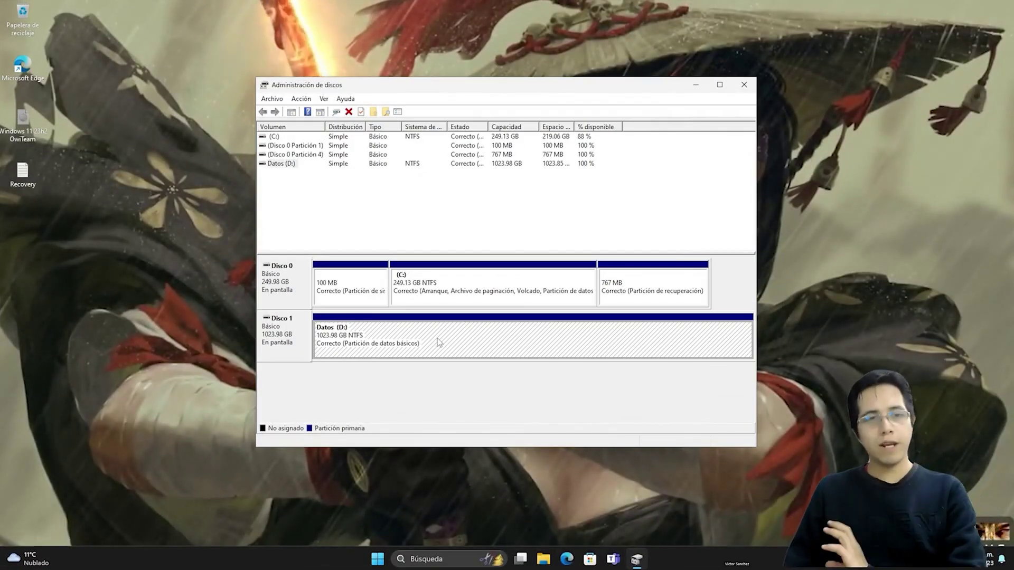
click(448, 295)
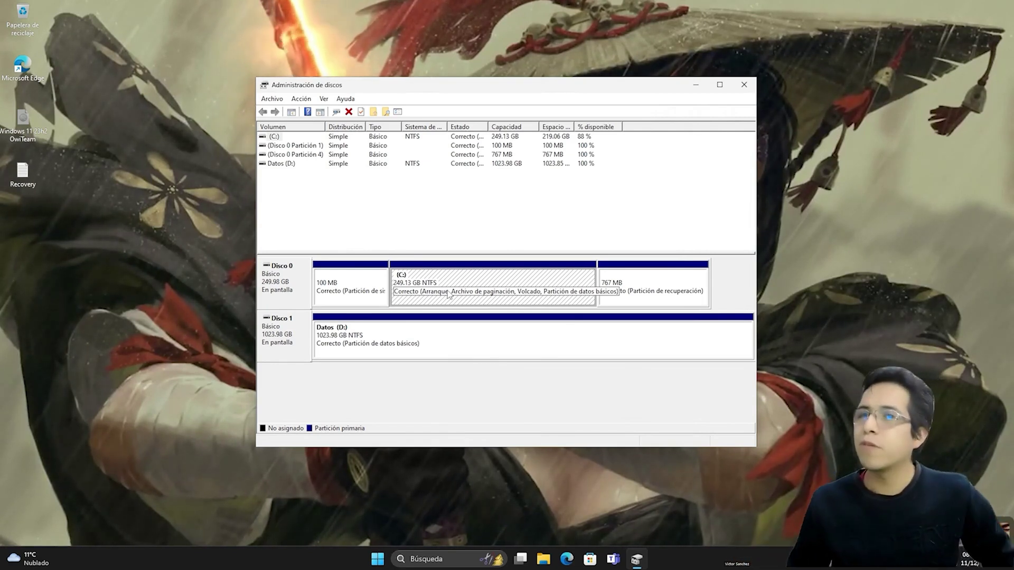
click(529, 344)
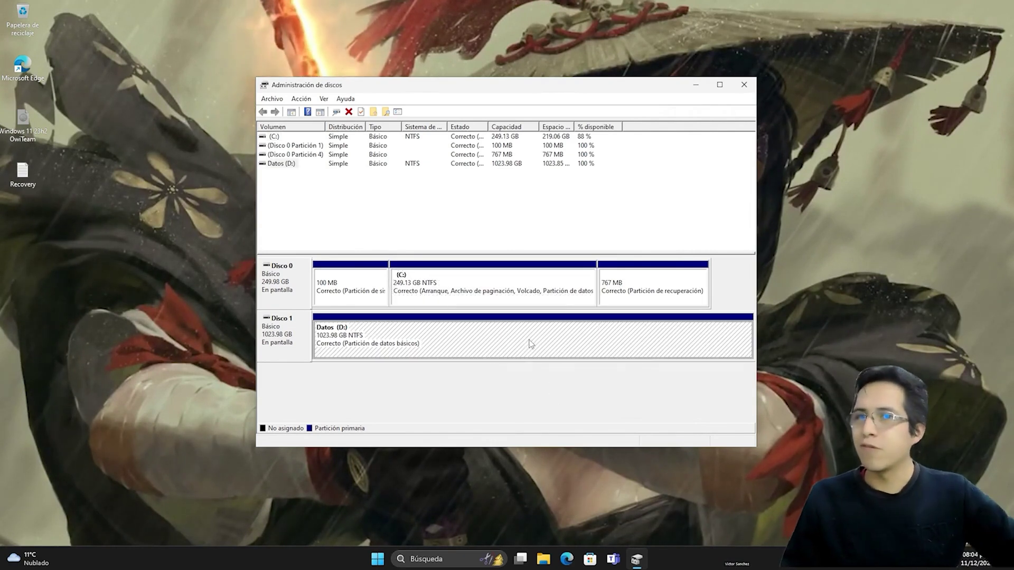
click(744, 85)
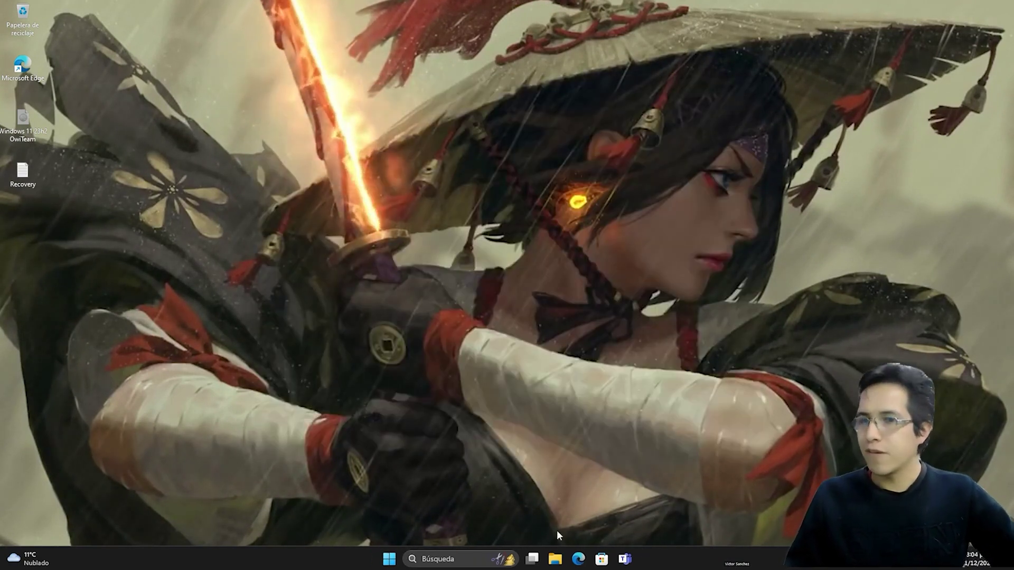
Rename the C: drive to 'Windows 11 Pro' in File Explorer, granting administrator permission.
click(555, 558)
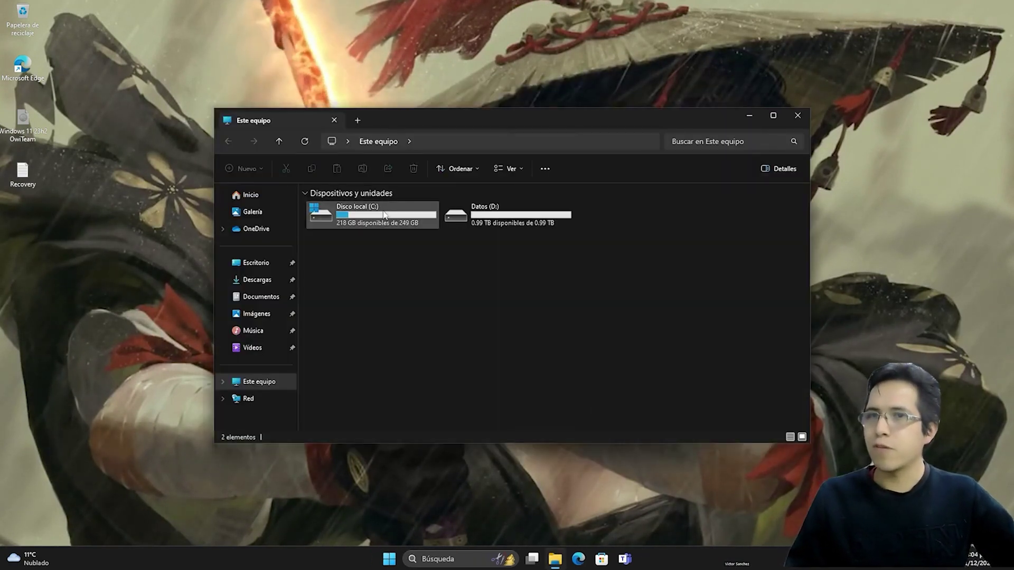
click(368, 224)
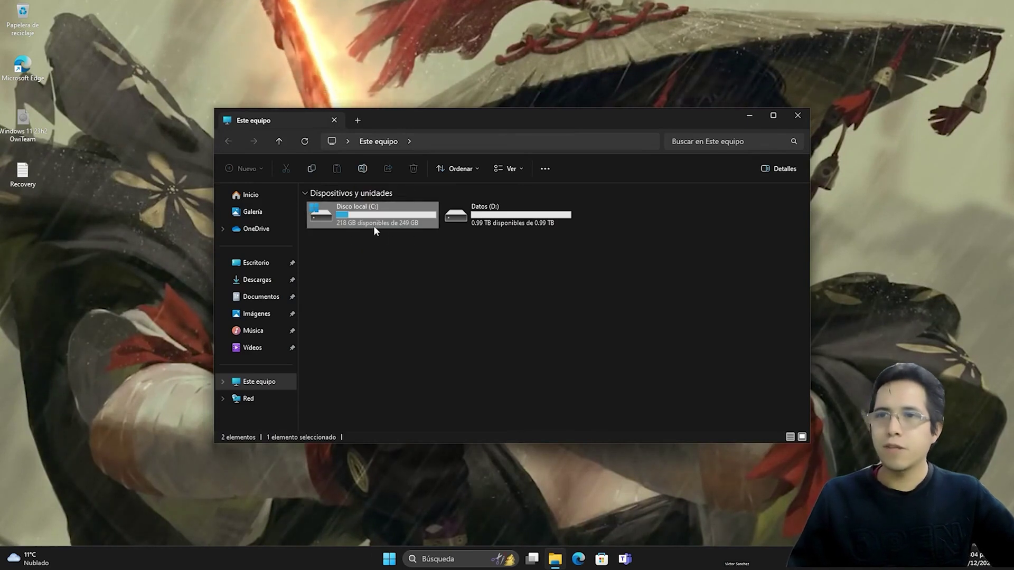
right_click(368, 223)
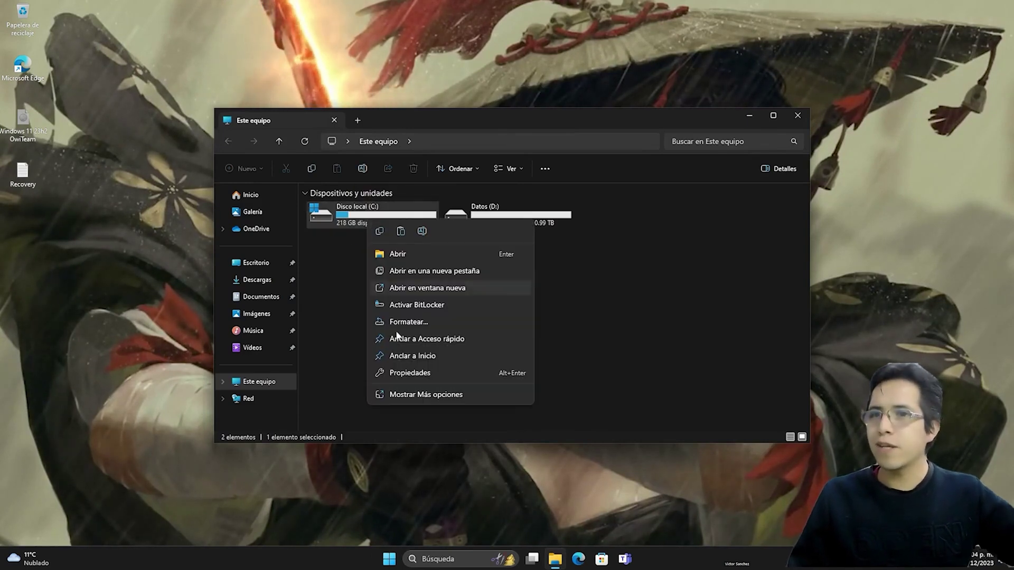
click(421, 233)
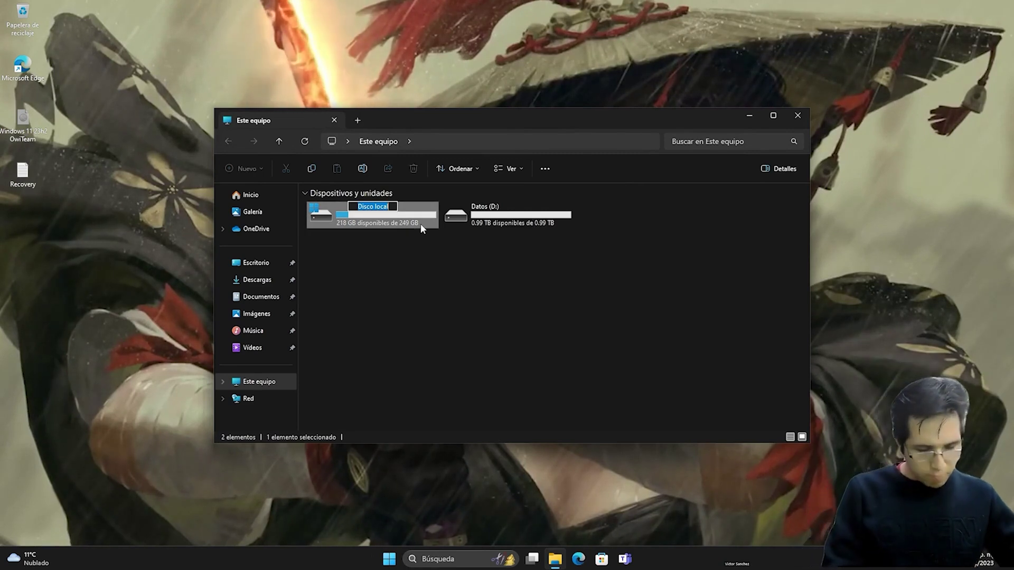
text(Windows 11)
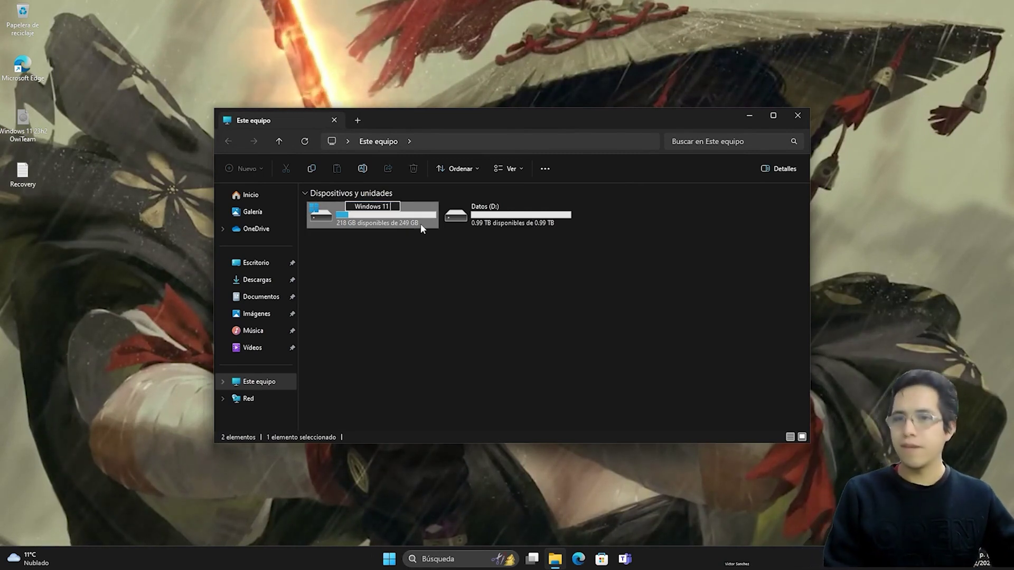
text( Pro)
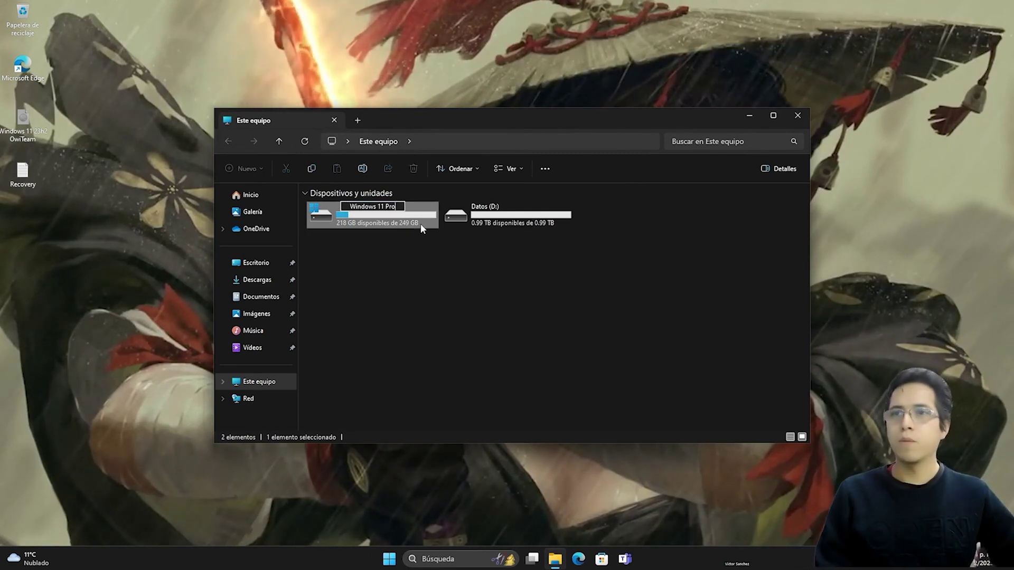
key(Return)
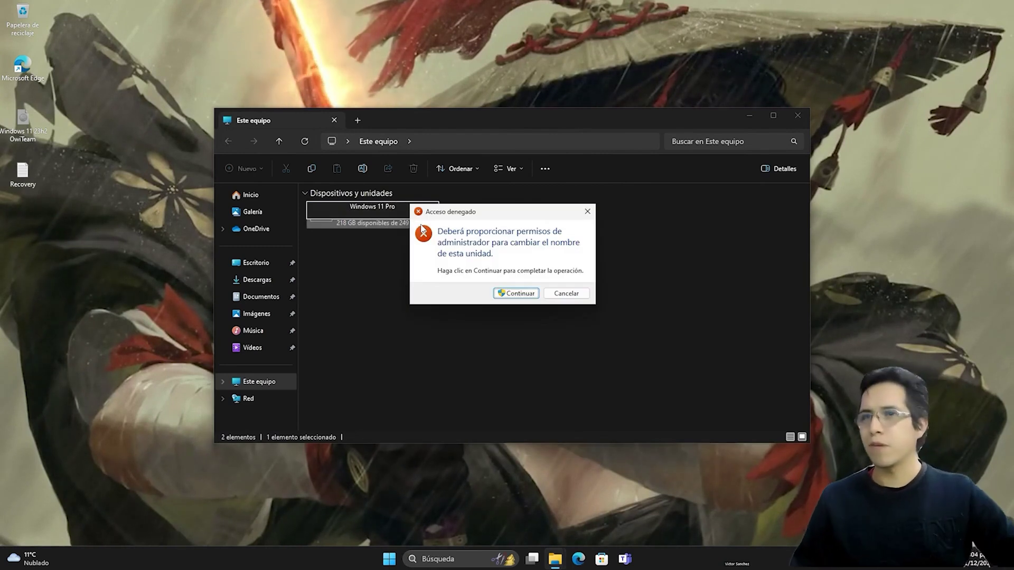
click(513, 293)
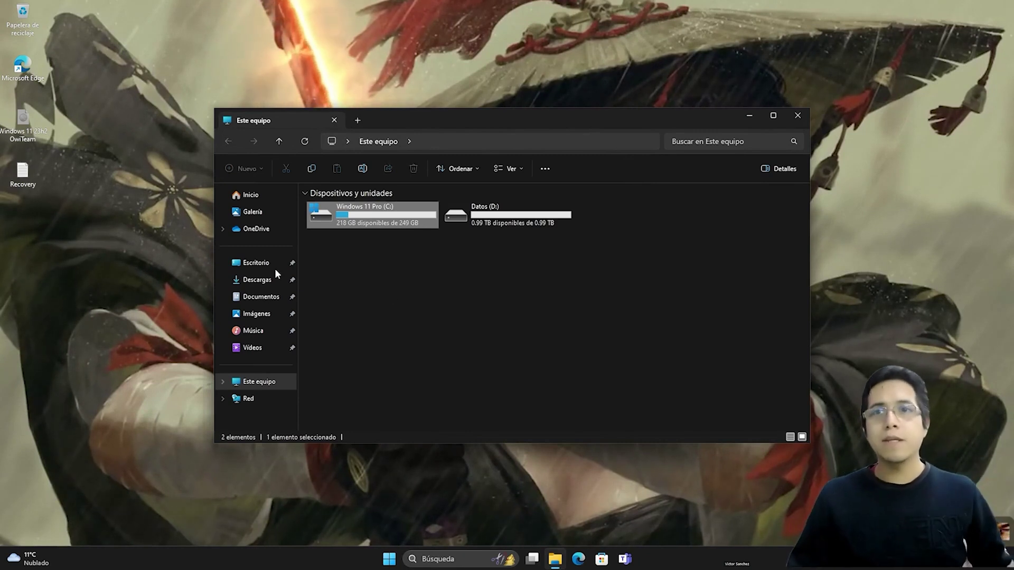
click(33, 135)
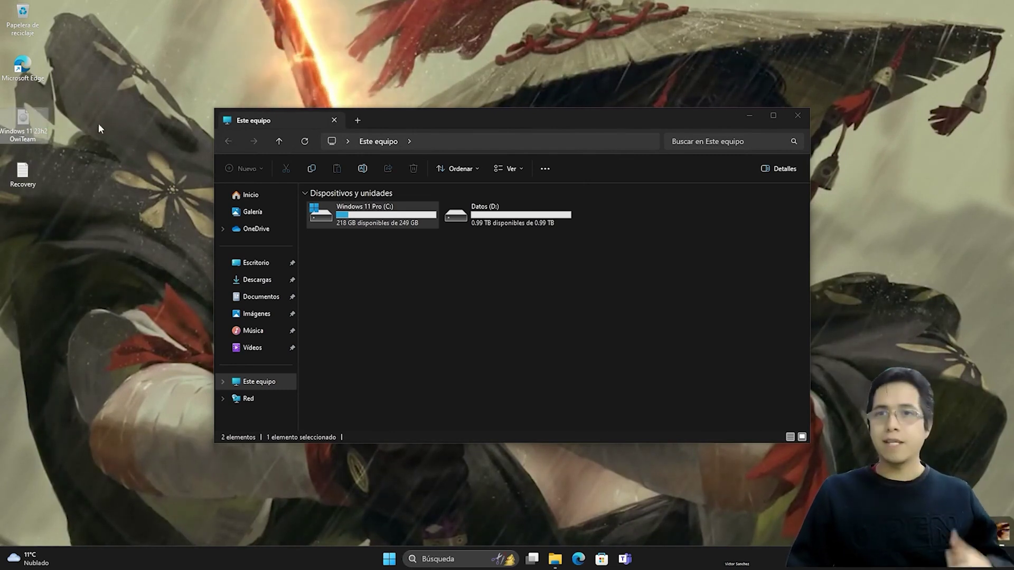
Paste the Windows 11 disc image into Datos (D:), then select the mounted DVD drive E:.
click(506, 222)
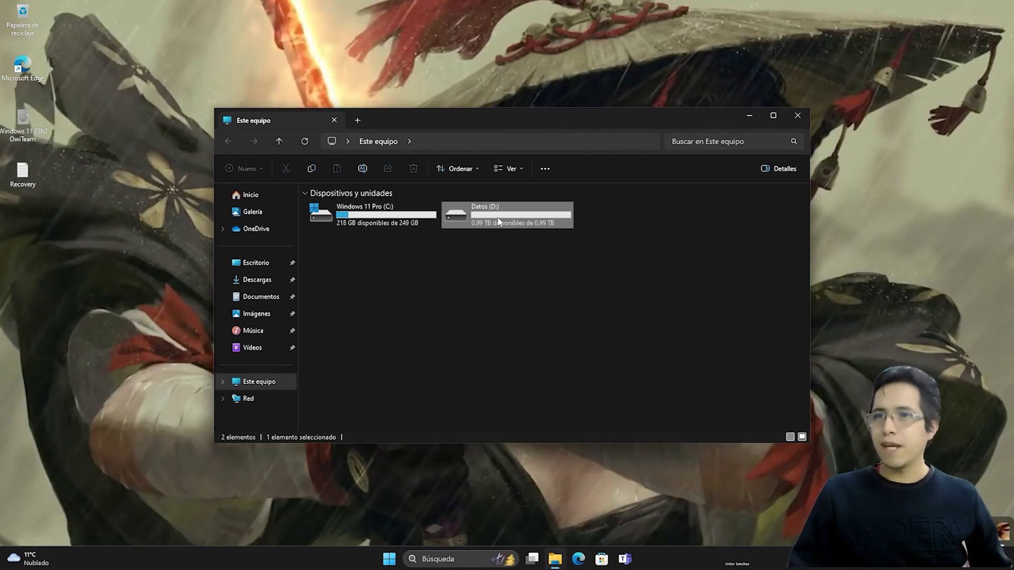
double_click(491, 221)
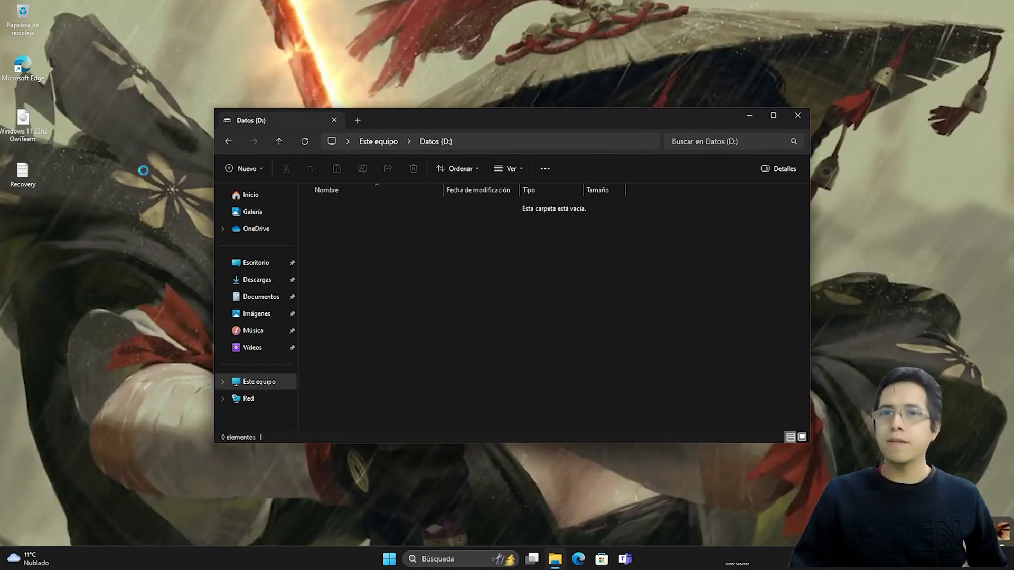
key(ctrl+v)
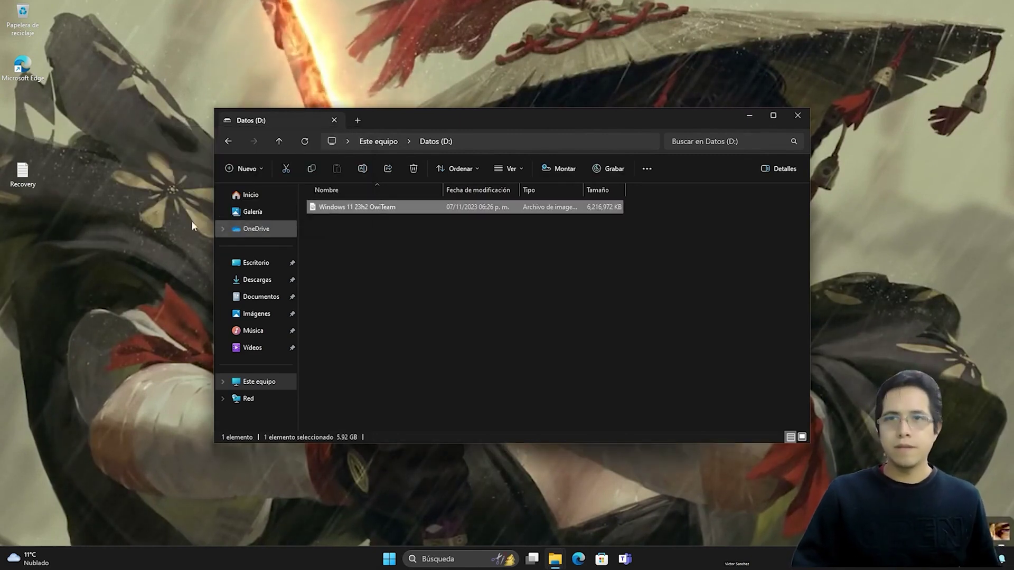
click(396, 206)
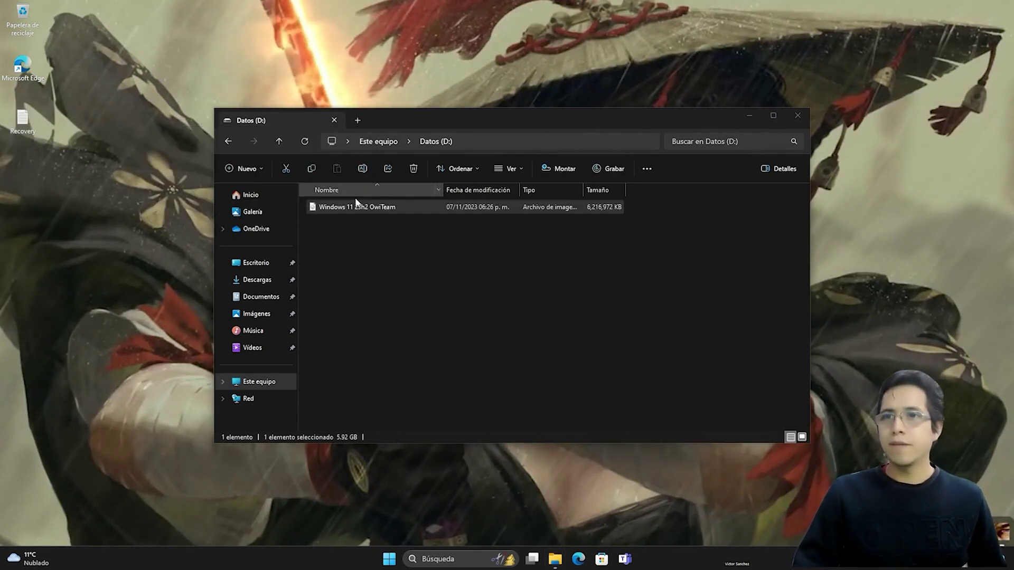
click(362, 226)
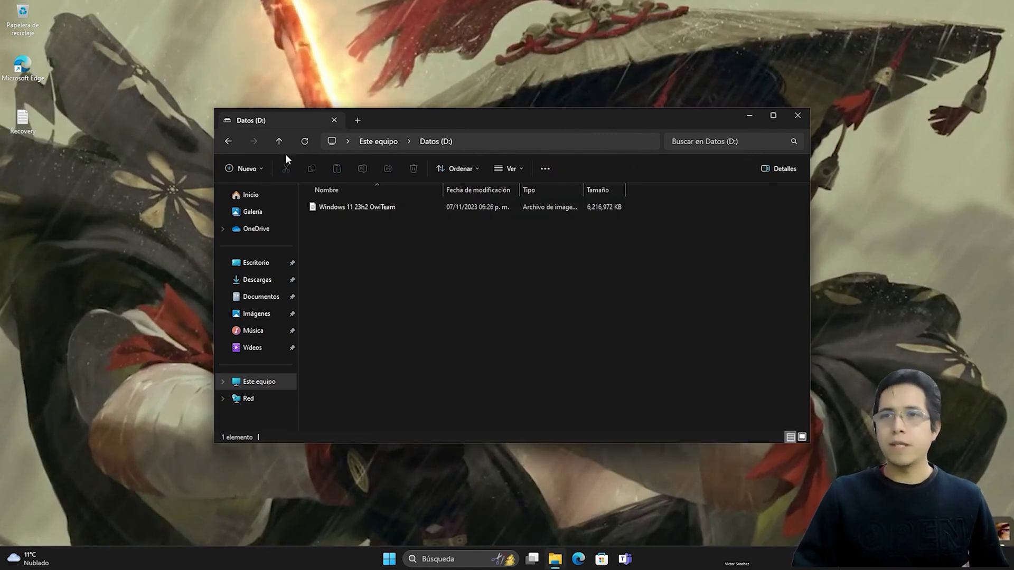
click(228, 140)
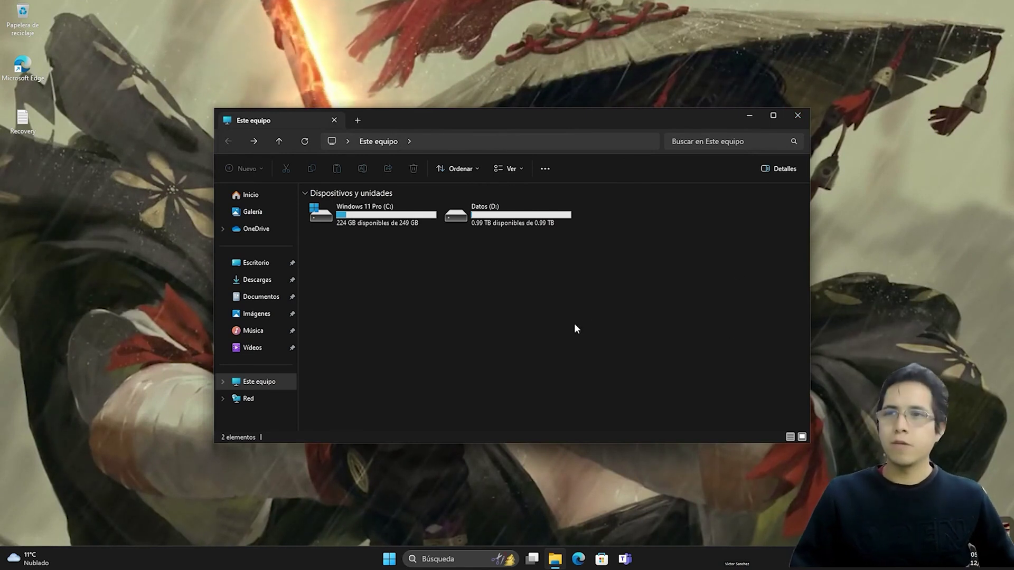
click(591, 177)
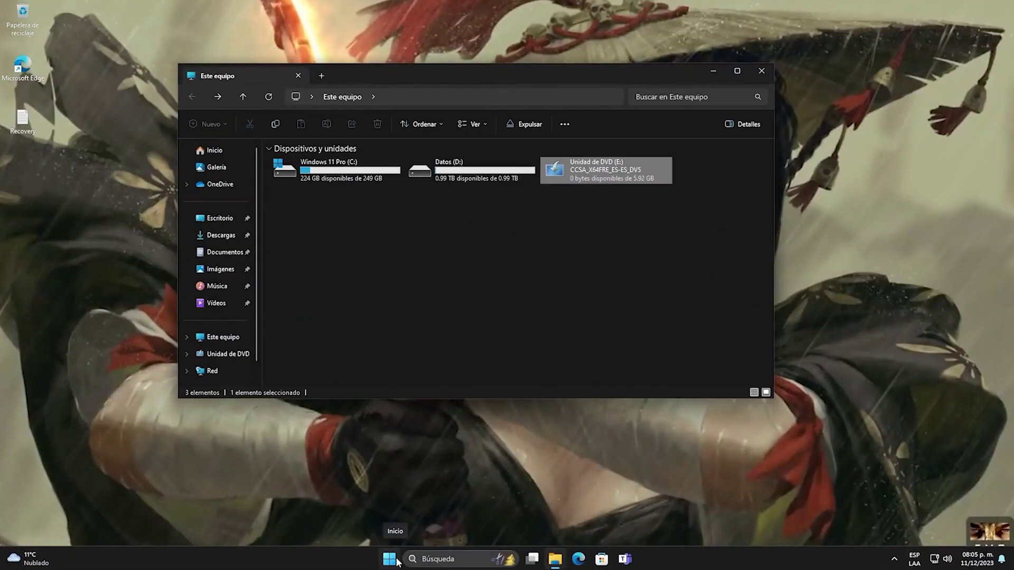
Restart the PC from the Start menu so it boots into Windows Setup.
click(389, 558)
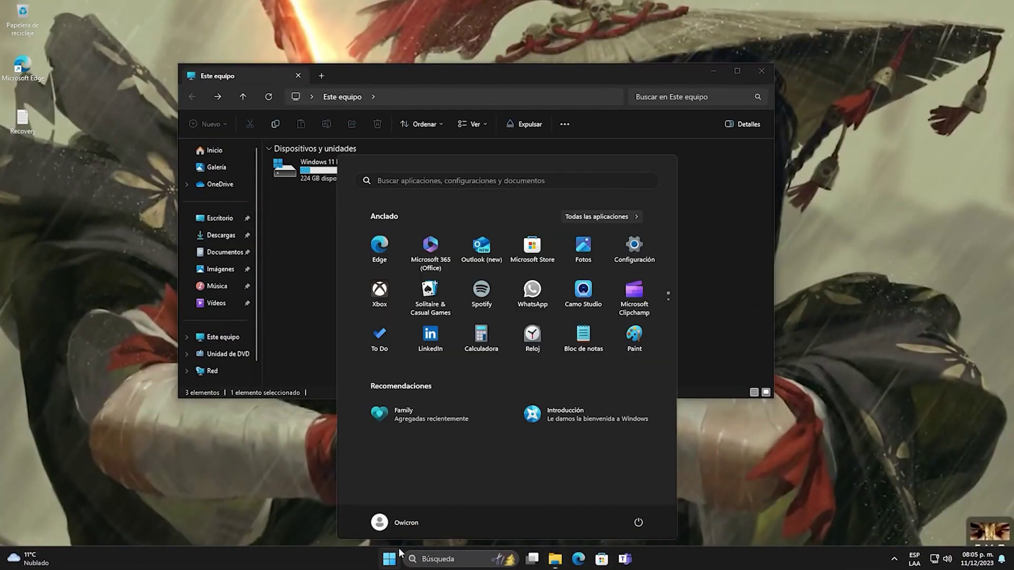
click(638, 522)
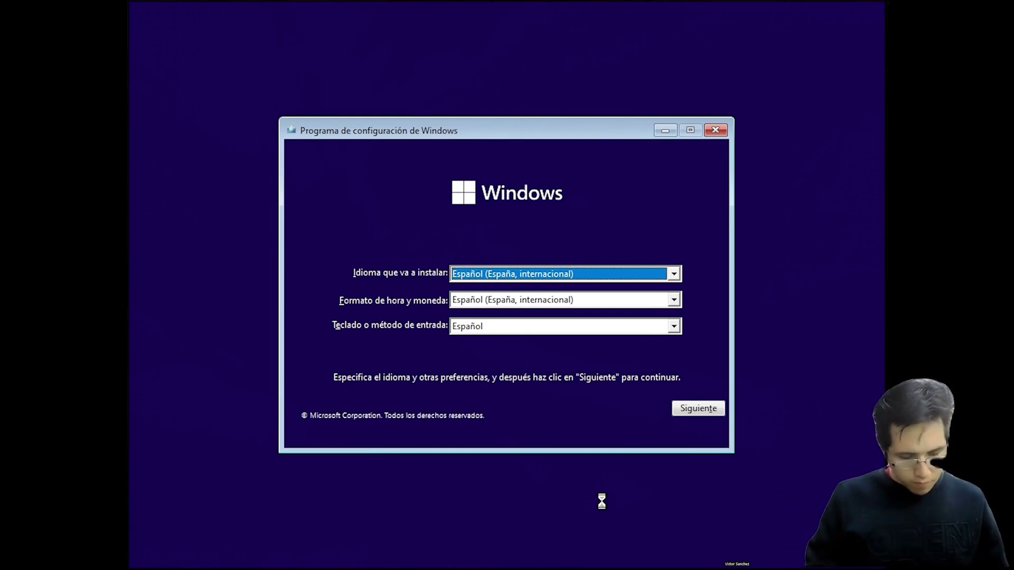
Open a prompt with Shift+F10, run diskpart's list vol to check C: and D:, then exit.
key(shift+F10)
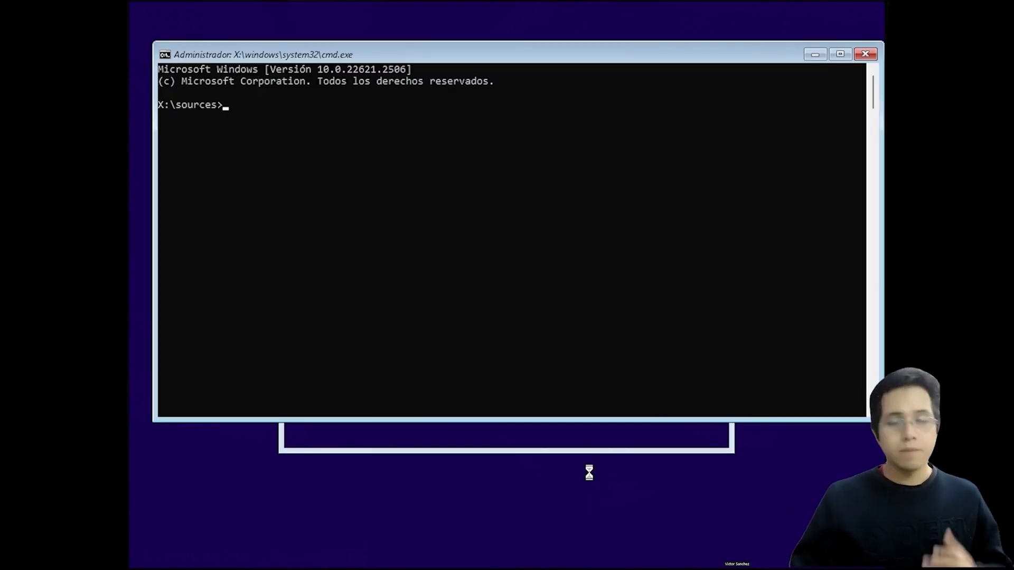
drag(643, 65, 640, 180)
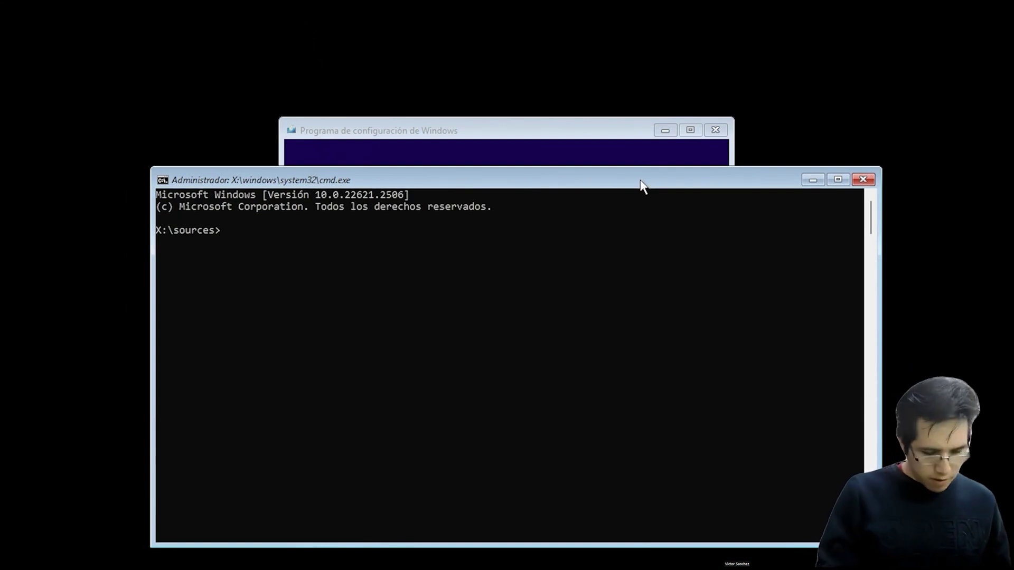
text(disk)
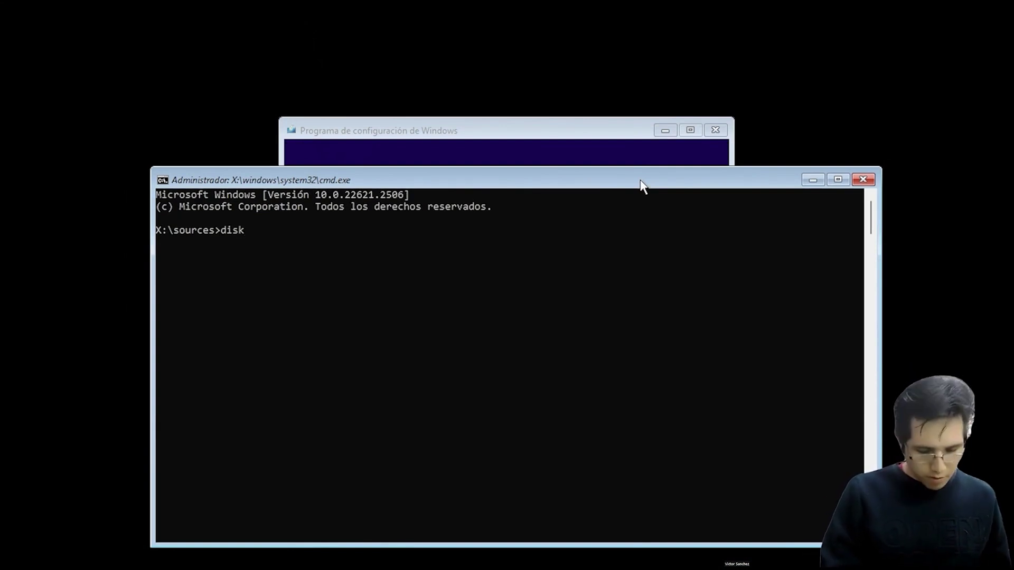
text(part)
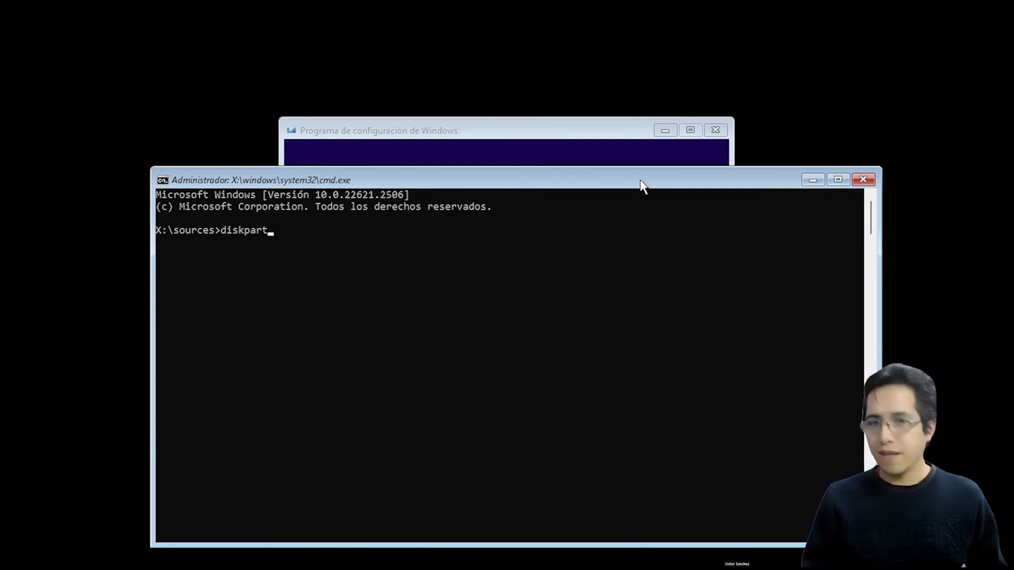
key(Return)
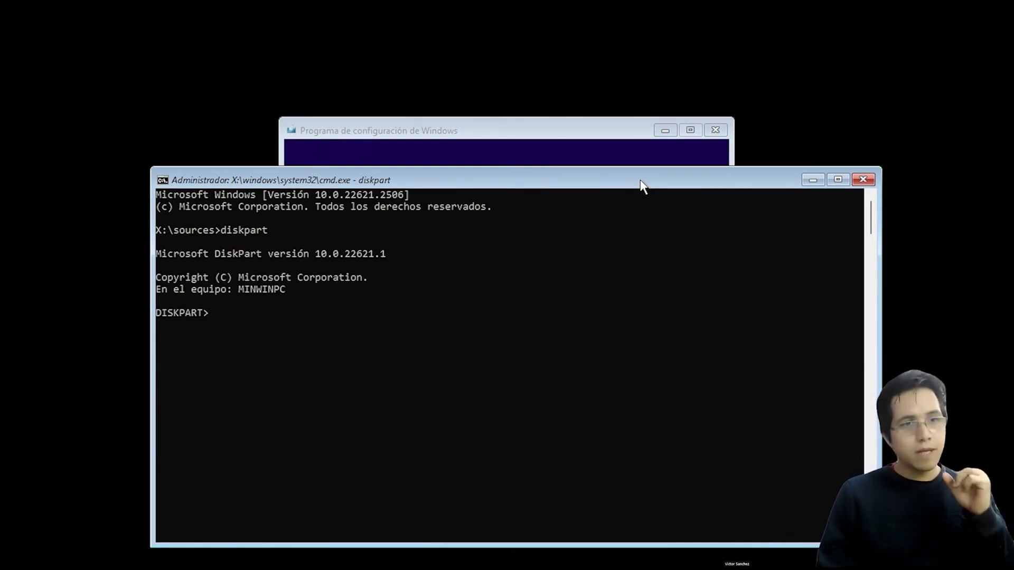
text(lis)
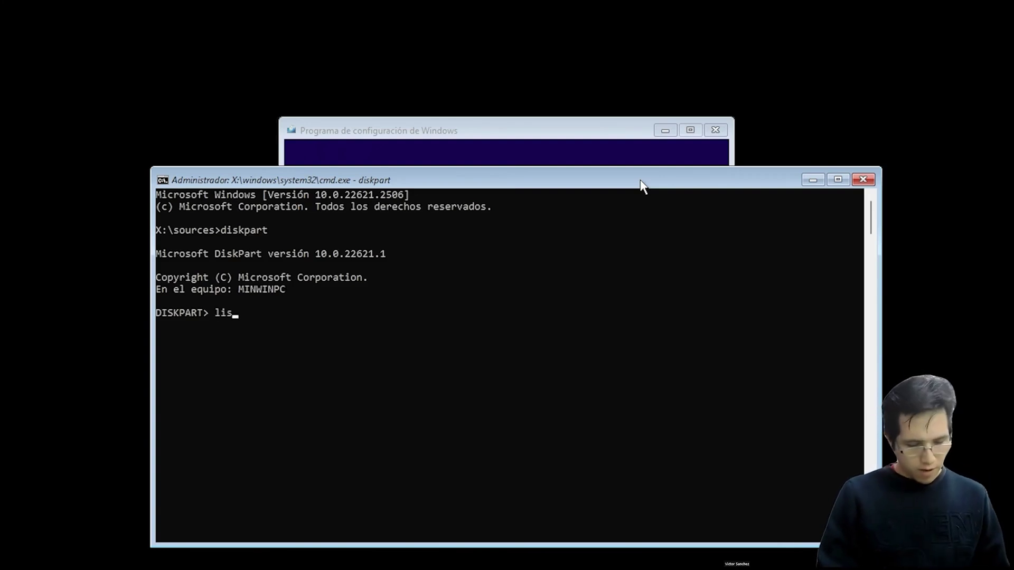
text(t vol)
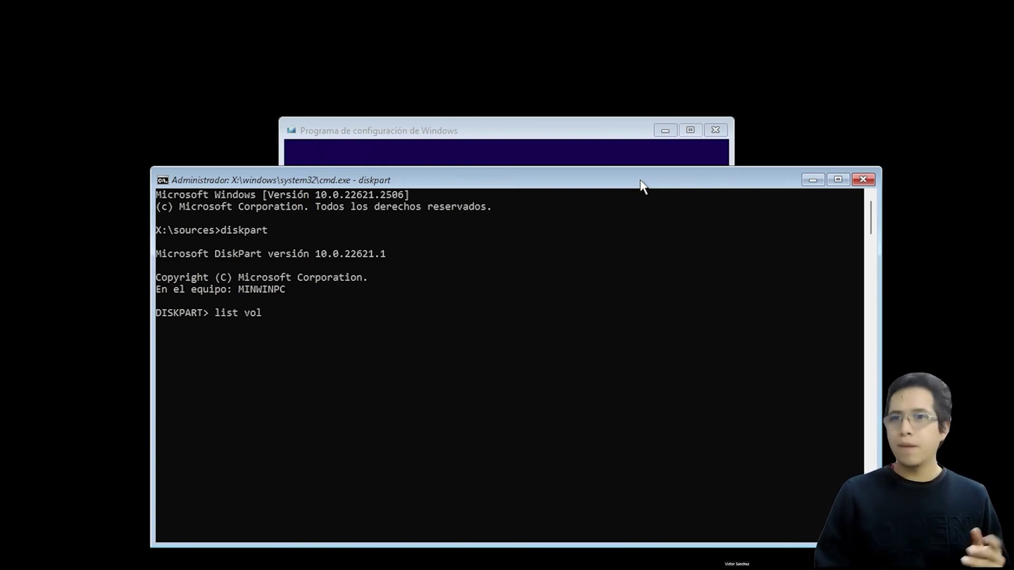
key(Return)
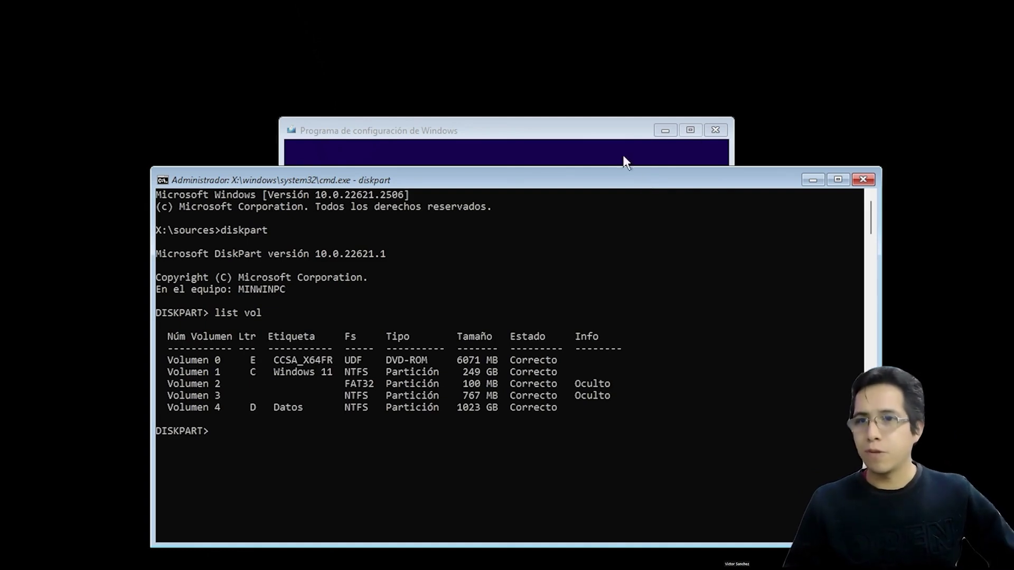
drag(249, 366, 330, 372)
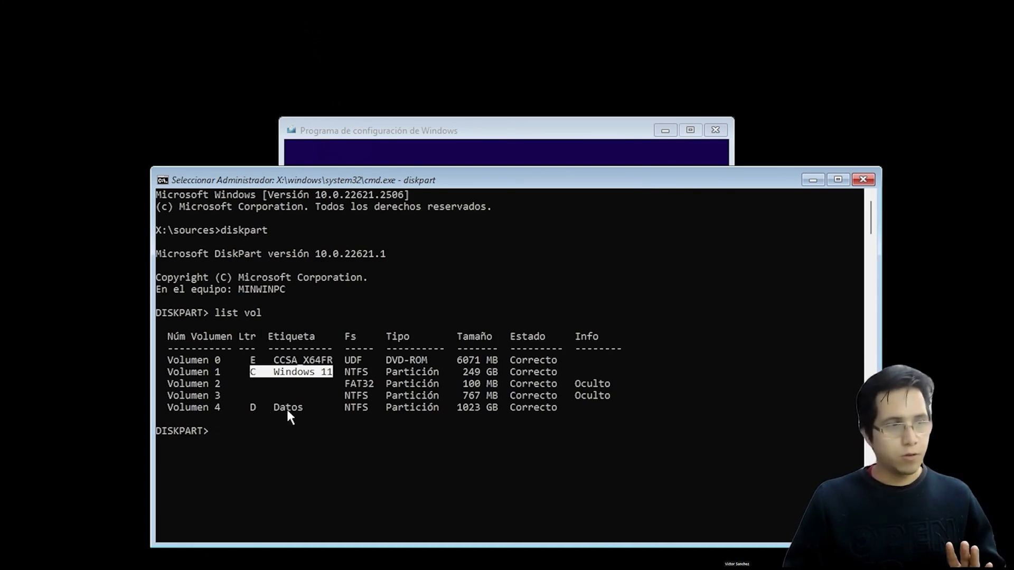
click(235, 430)
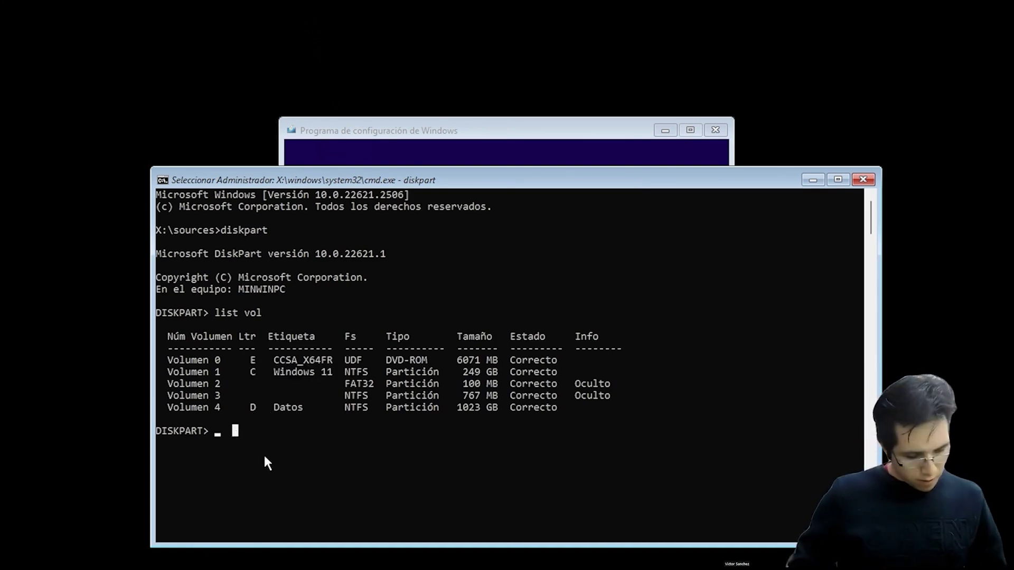
text(exit)
key(Return)
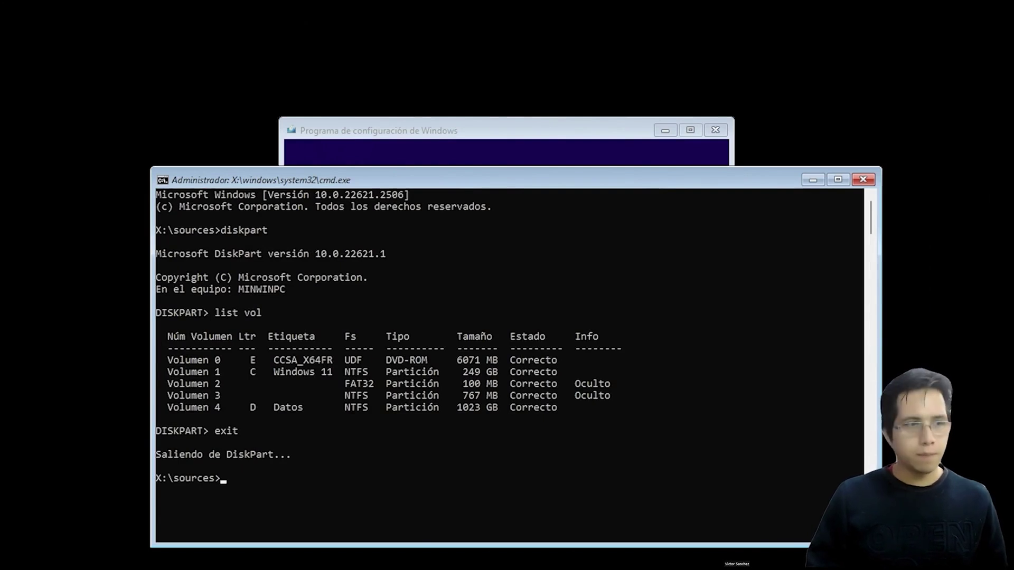
Run dism /capture-image of C:\ to D:\install.wim named "Recovery" with /compress:maximum.
text(dism)
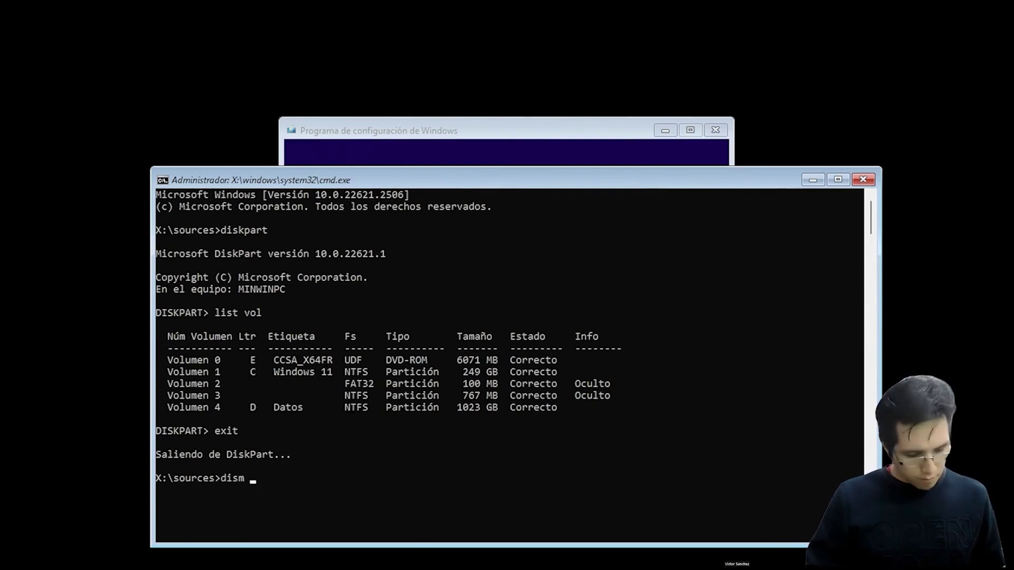
text( /)
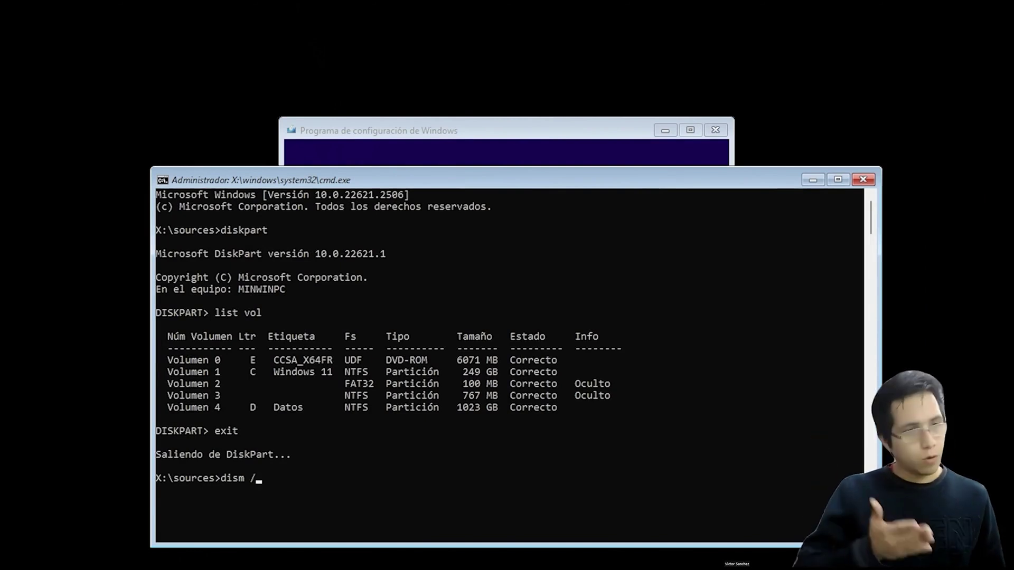
text(capture)
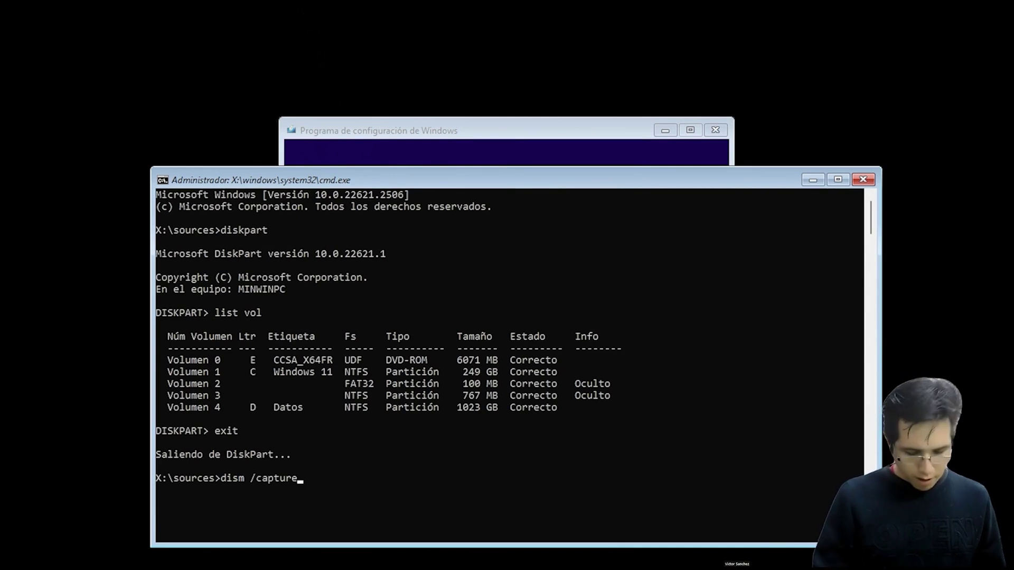
text(-image)
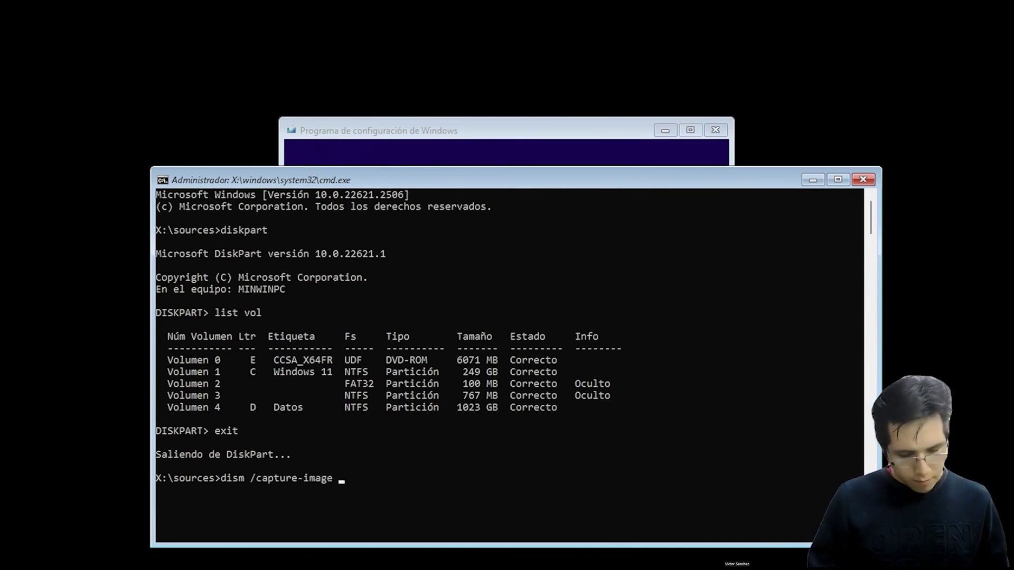
text( 7imagefile)
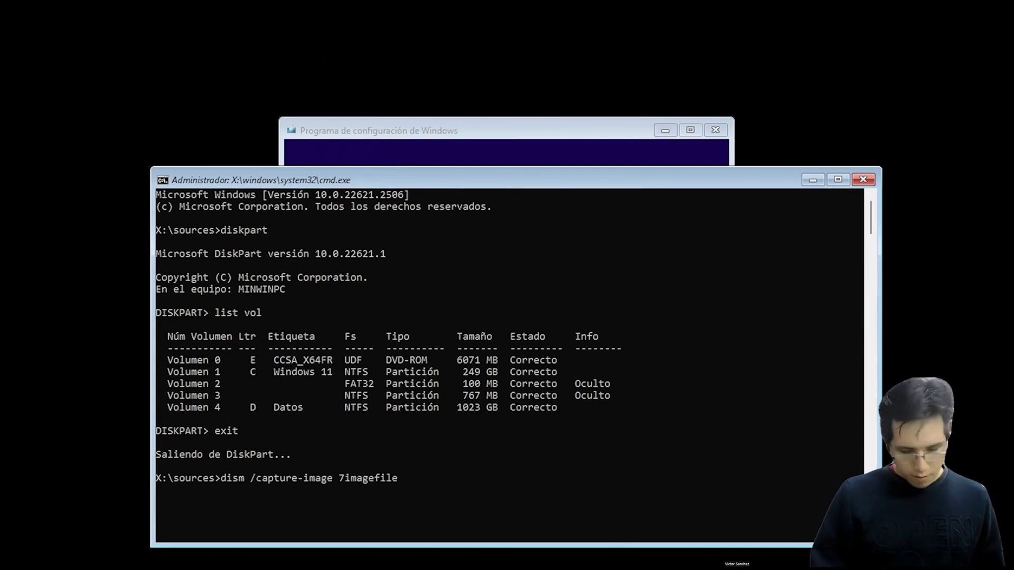
text(:D:\i)
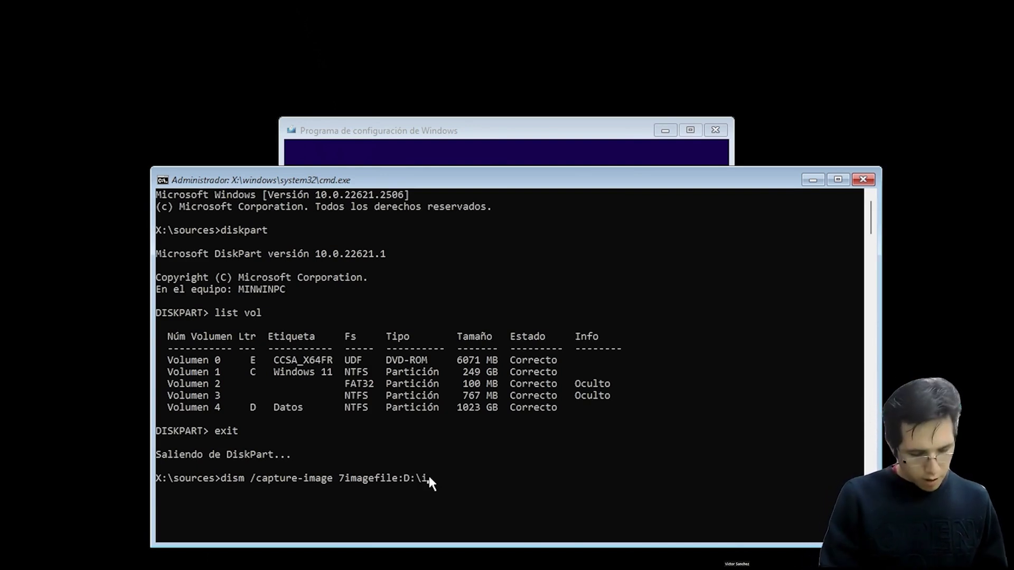
text(nstall.wim)
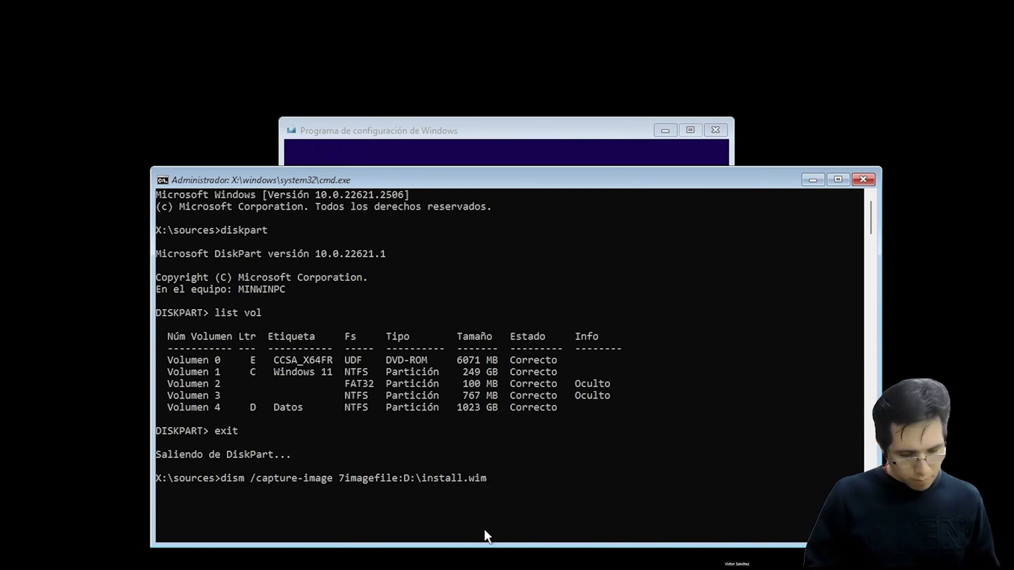
text(/cap)
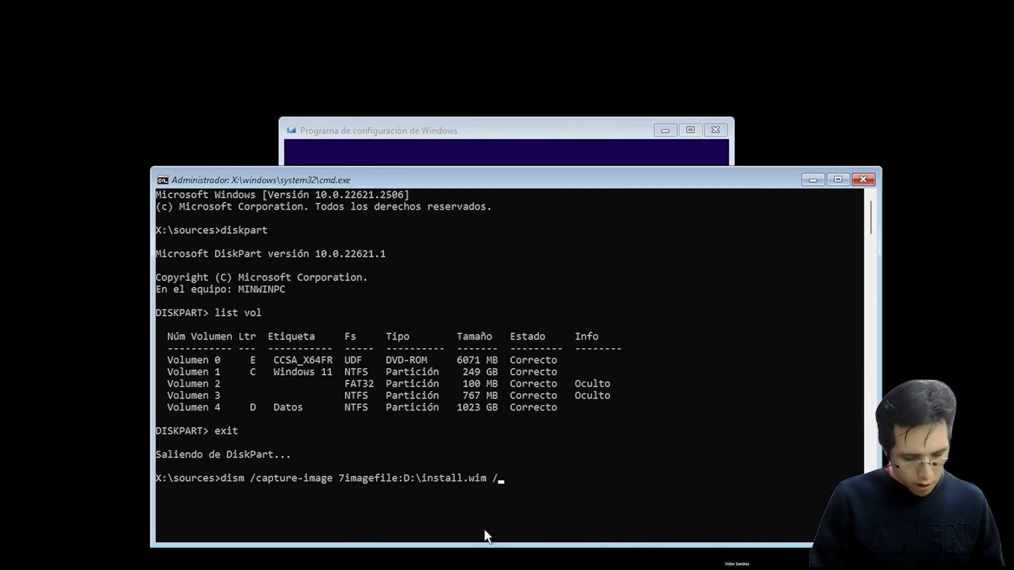
text(ture)
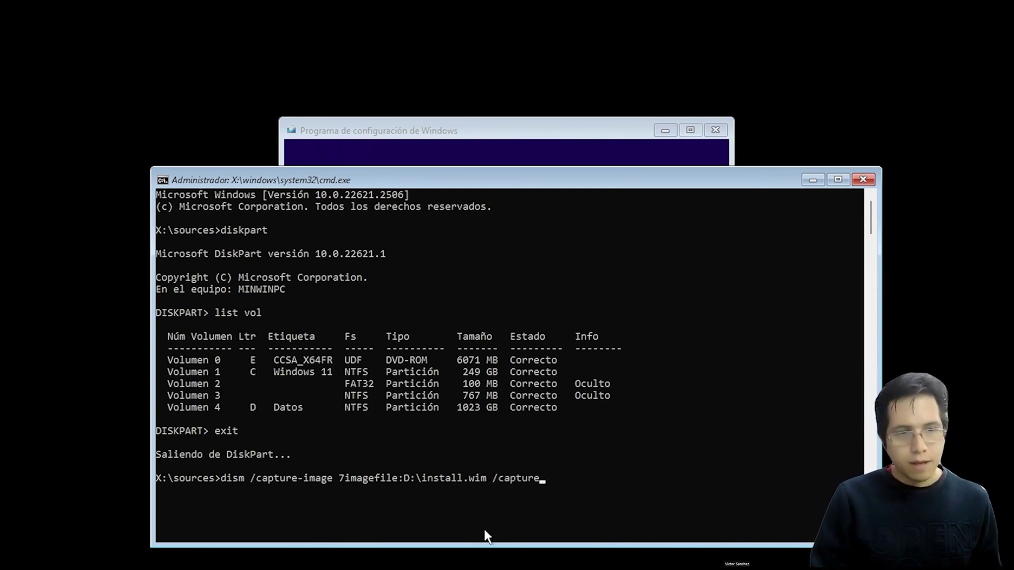
text(dir)
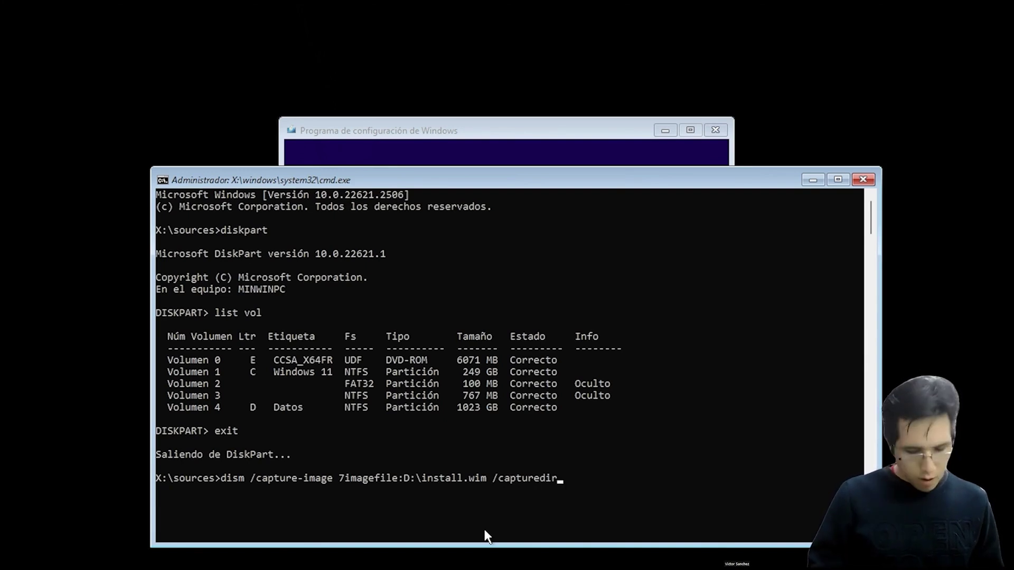
text(:C)
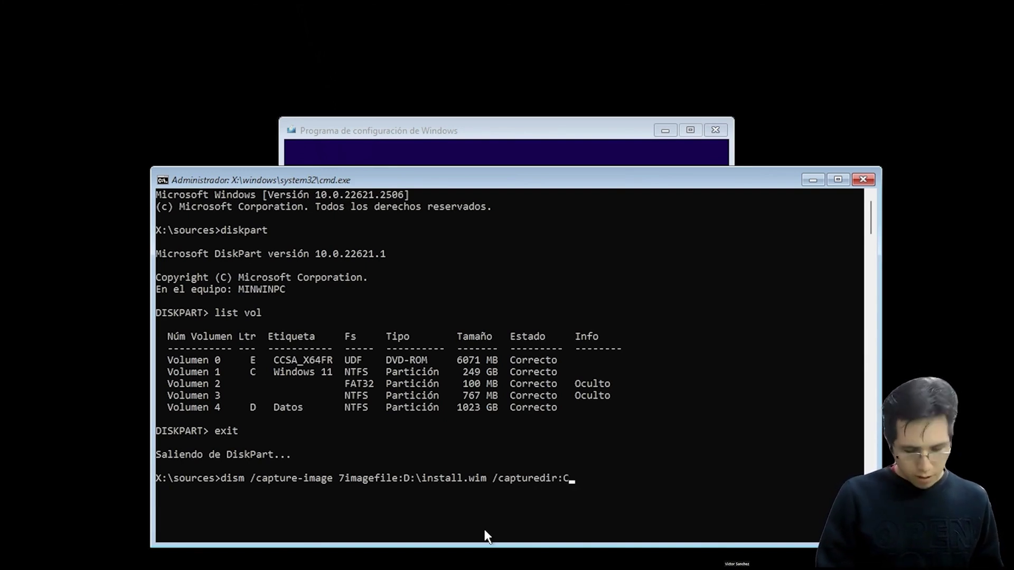
text(:\)
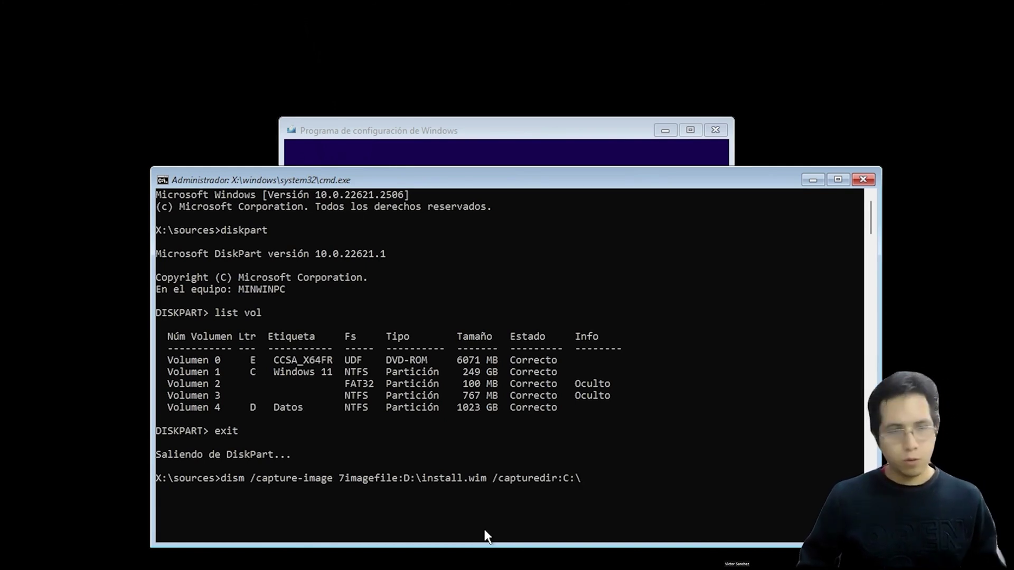
text( /)
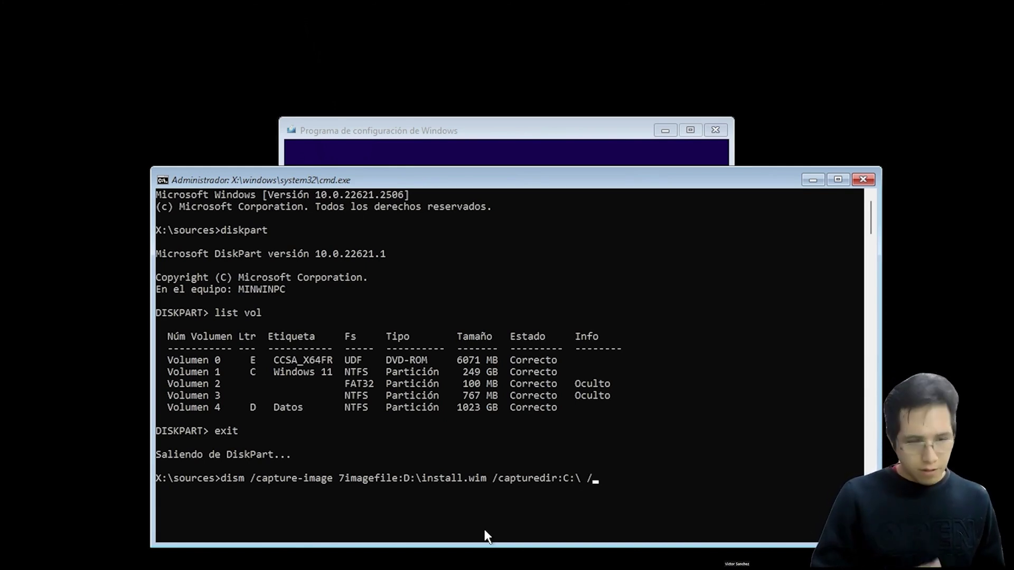
text(name)
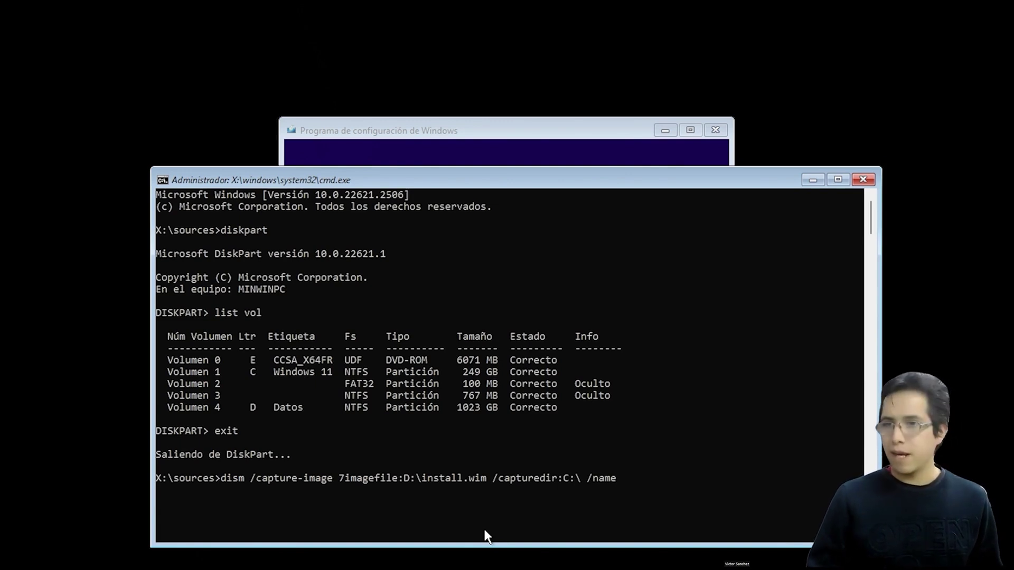
text(:")
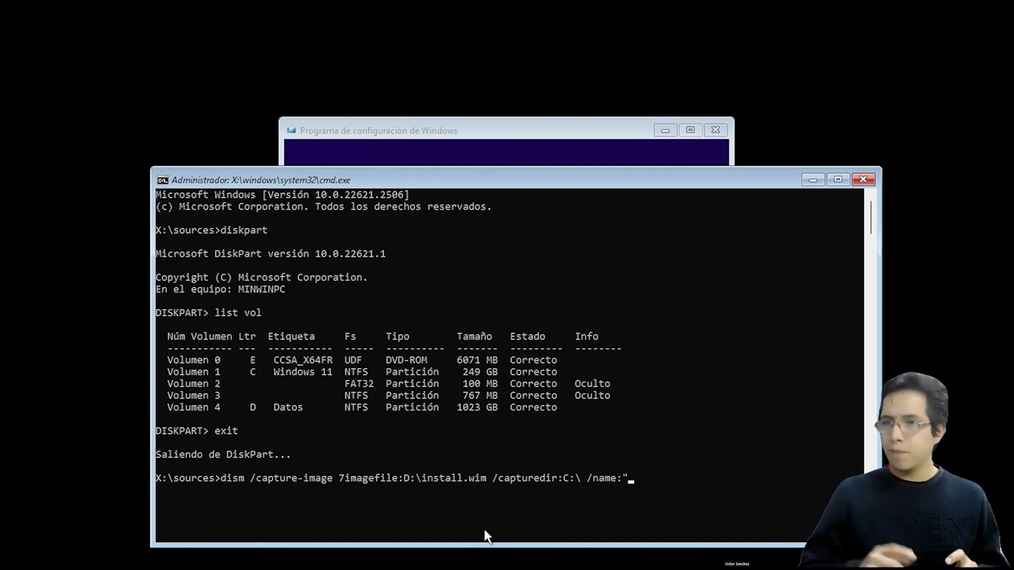
text(Rec)
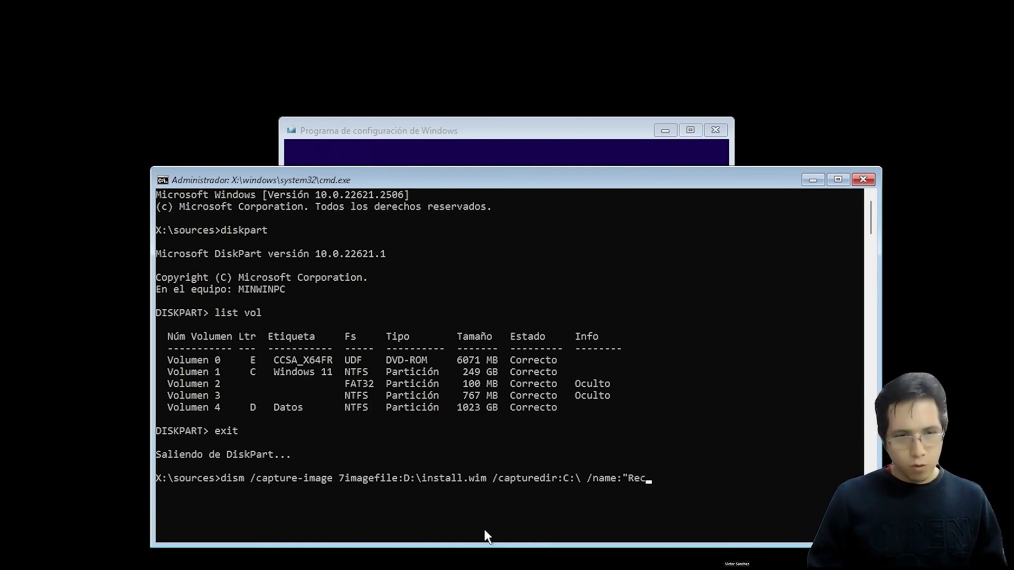
text(overy)
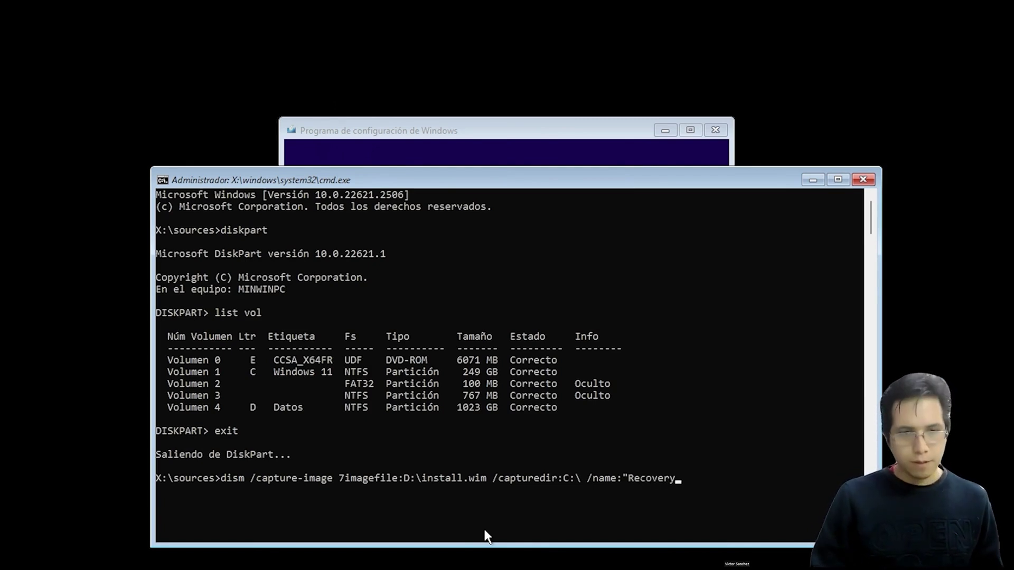
text(")
click(525, 196)
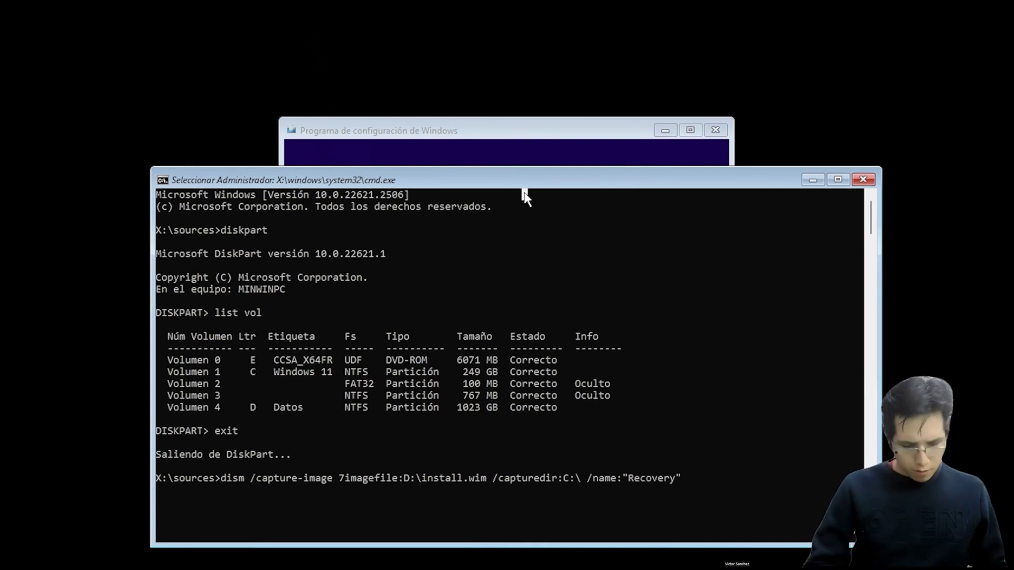
text(/comp)
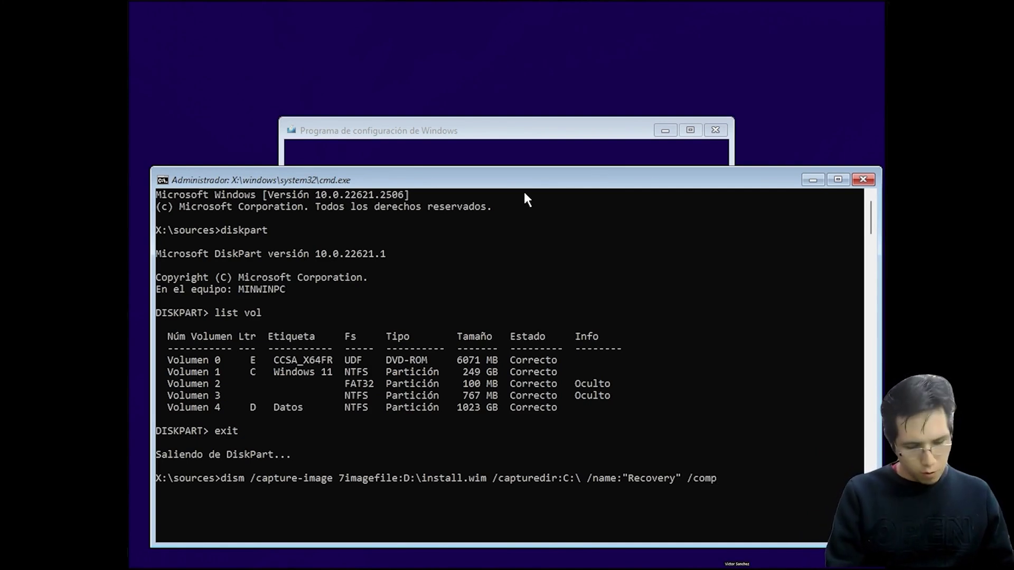
text(ress:maximum)
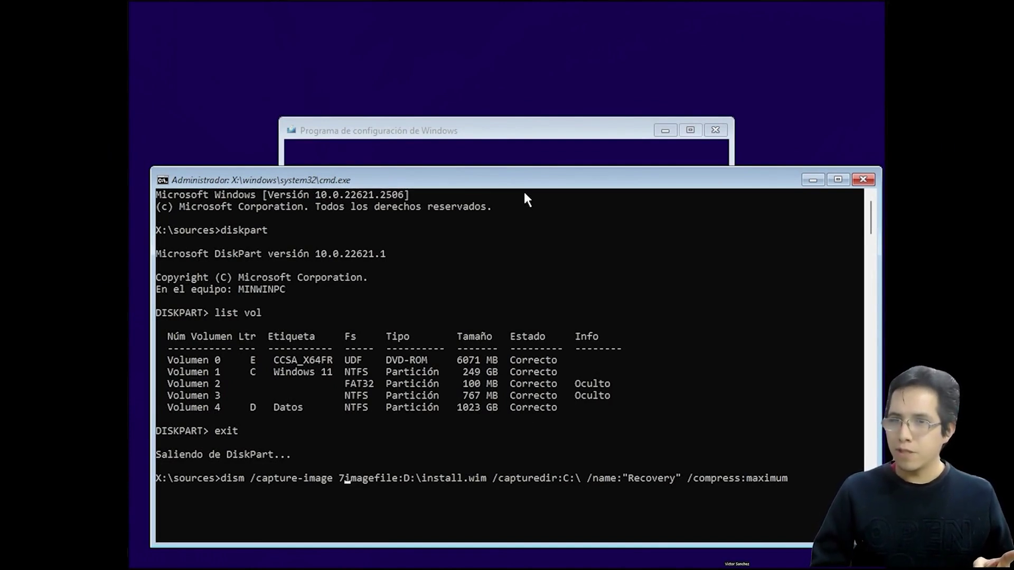
key(BackSpace)
text(/)
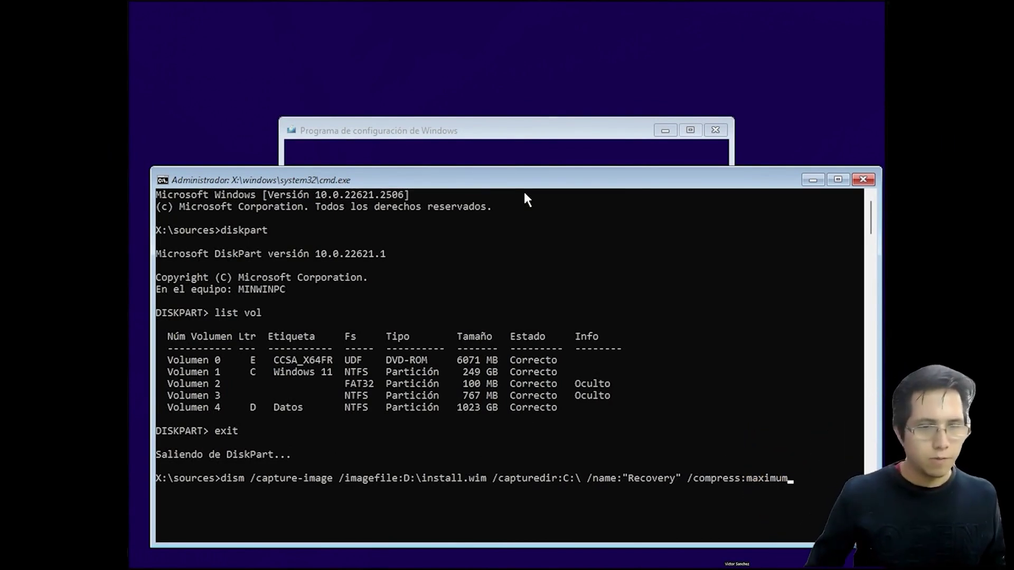
key(Return)
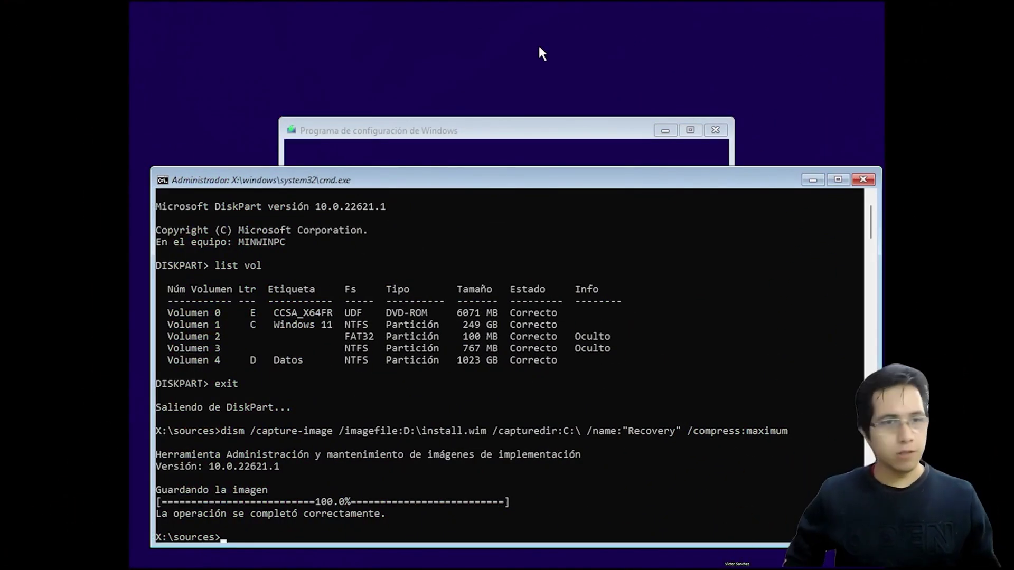
Exit the command prompt once the DISM capture reaches 100%.
text(exci)
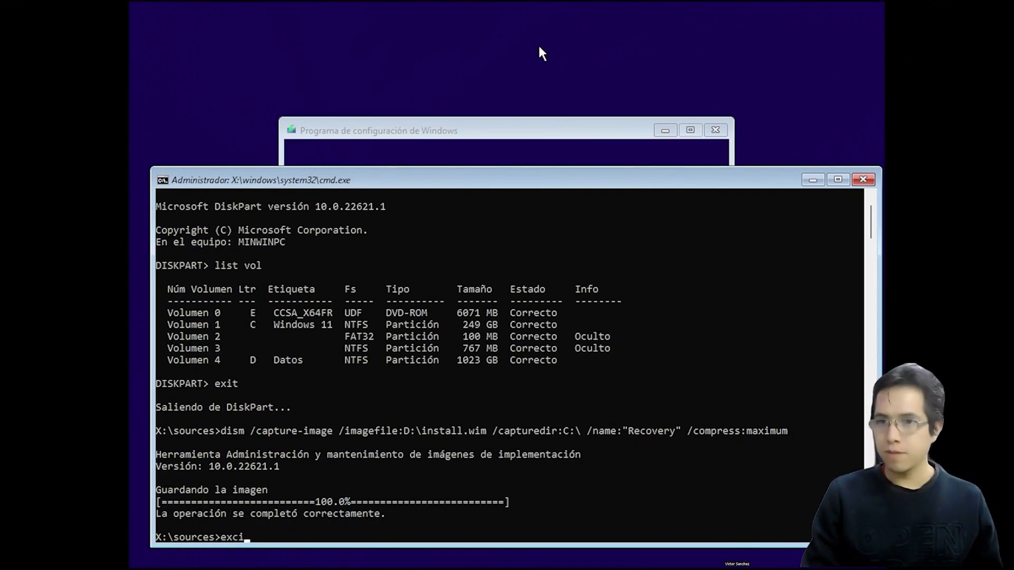
key(BackSpace)
key(BackSpace)
text(it)
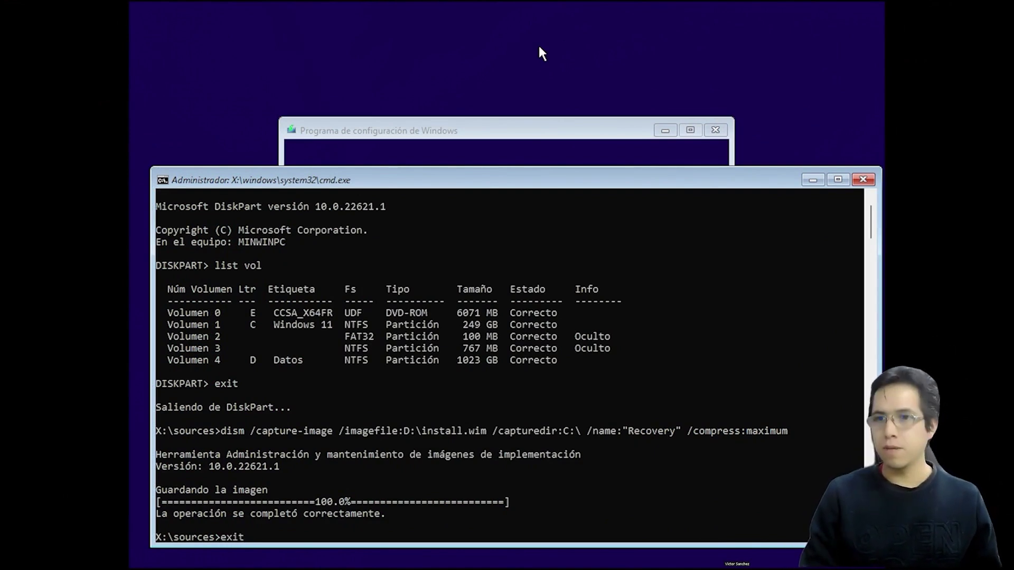
key(Return)
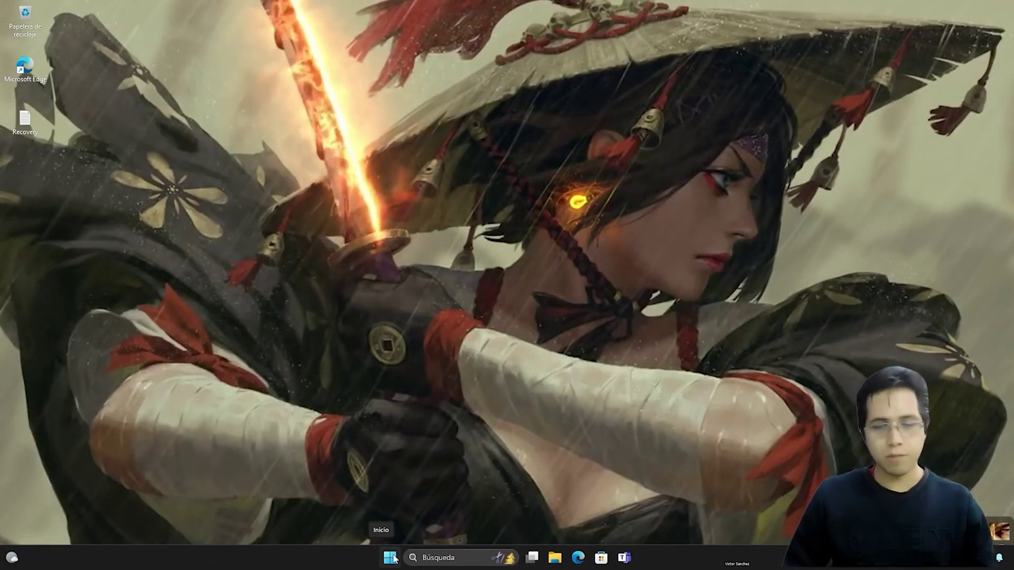
Open Reducir volumen for Datos (D:) in Disk Management and select the 1035075 MB shrink amount.
right_click(393, 557)
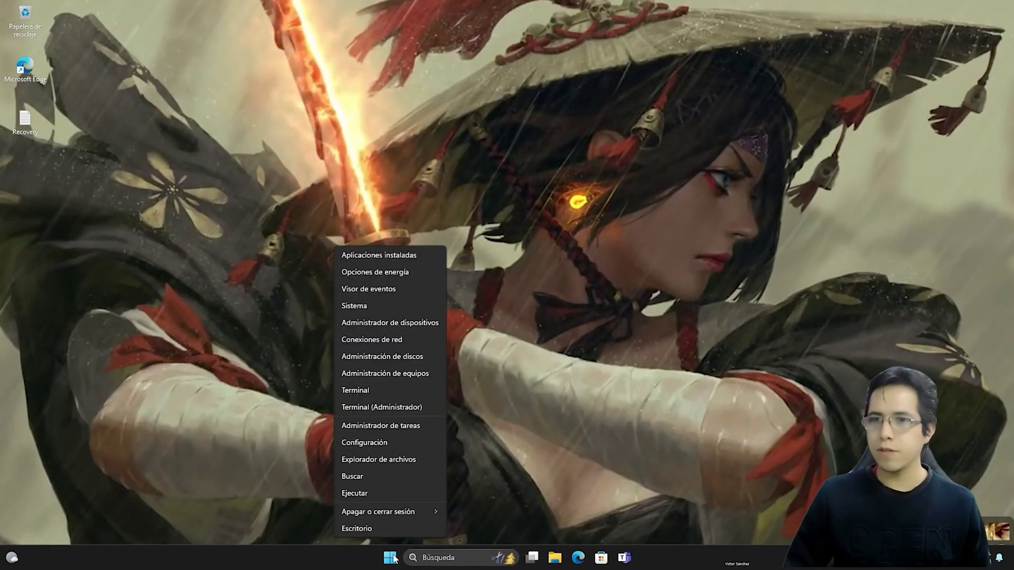
click(409, 357)
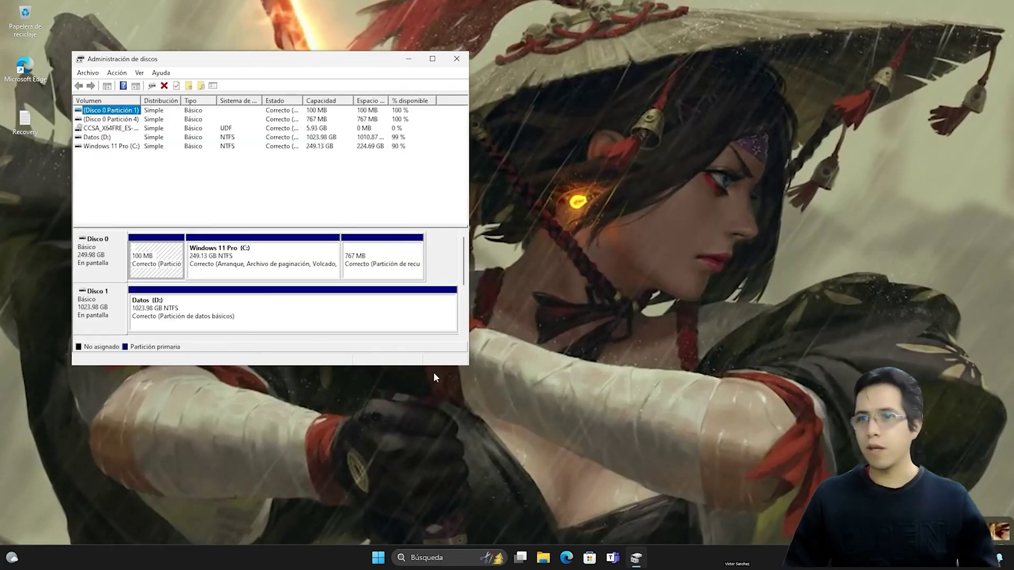
drag(469, 365, 711, 459)
drag(459, 60, 571, 56)
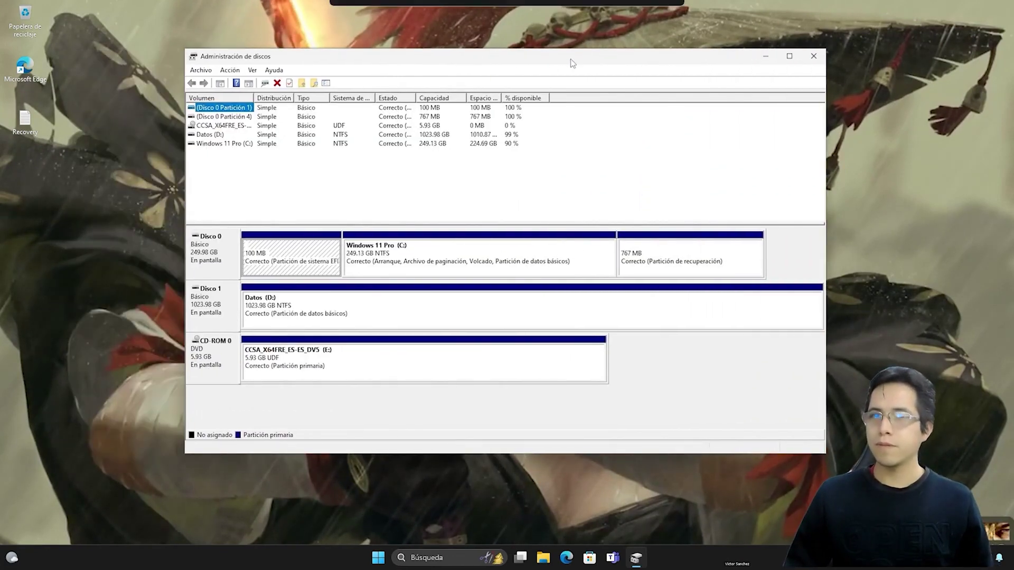
click(326, 316)
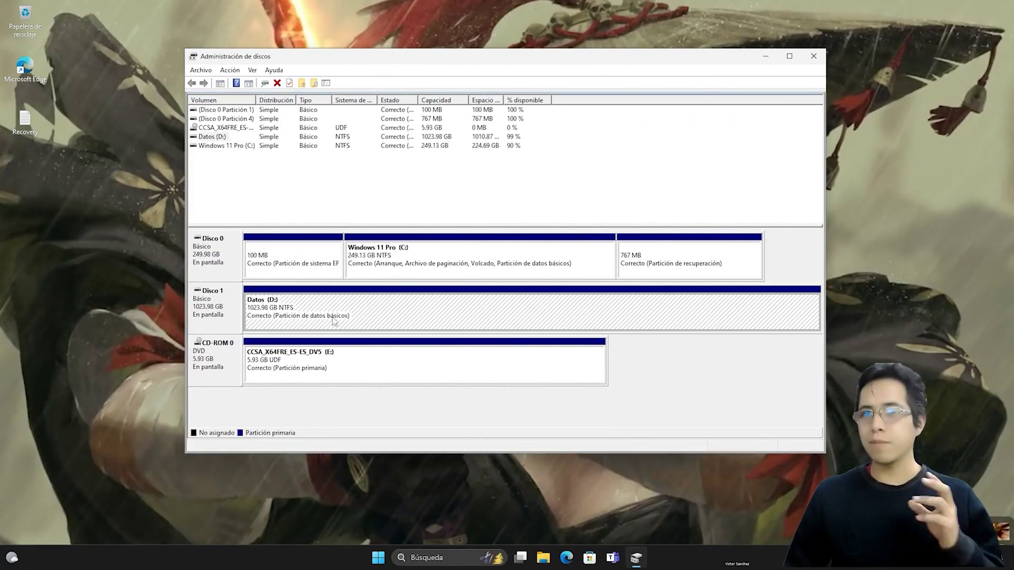
right_click(341, 317)
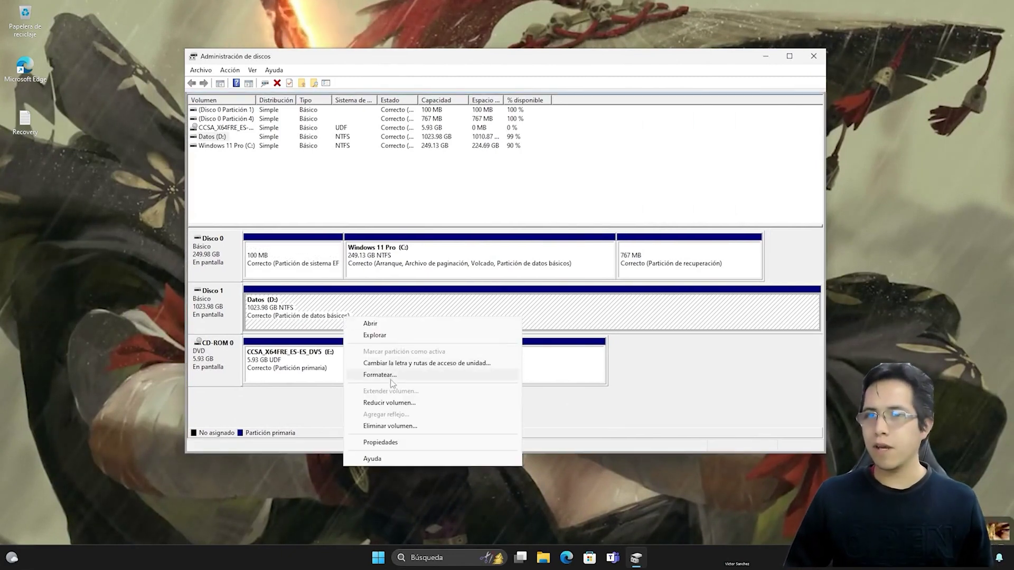
click(392, 403)
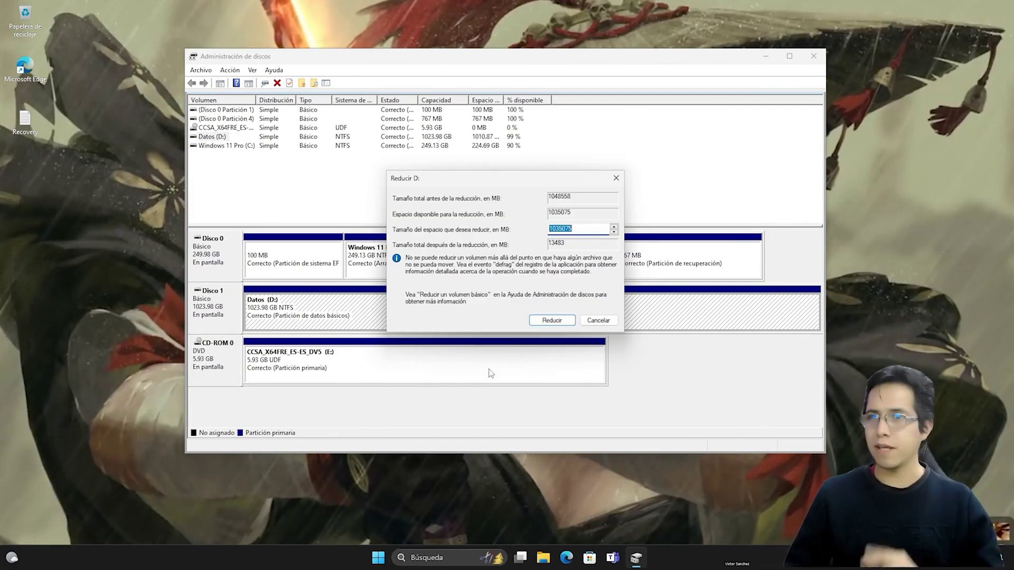
click(581, 228)
double_click(565, 229)
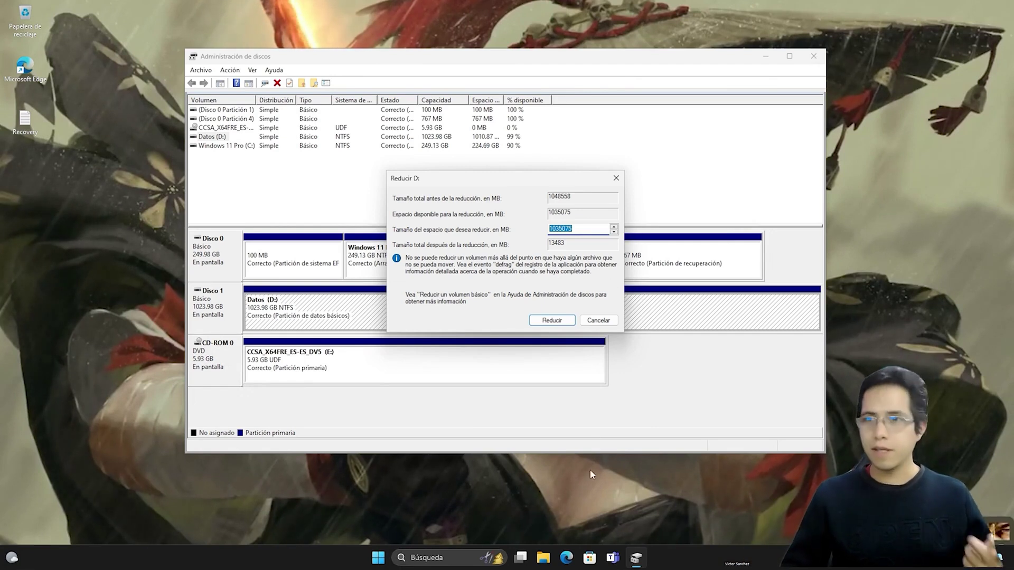
Check install.wim's 7.05 GB size in its Properties on Datos (D:), then close the dialog.
click(547, 561)
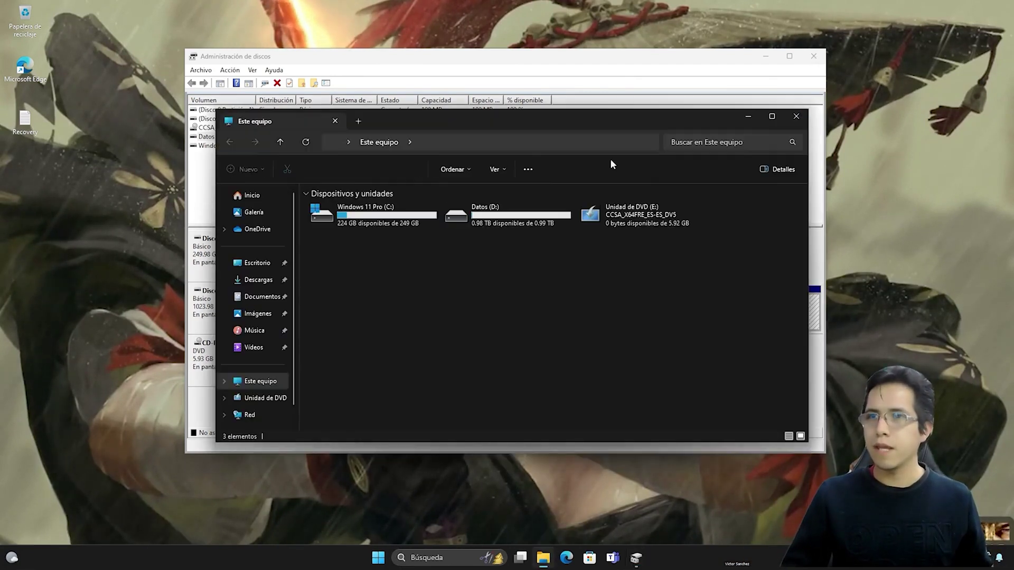
double_click(454, 224)
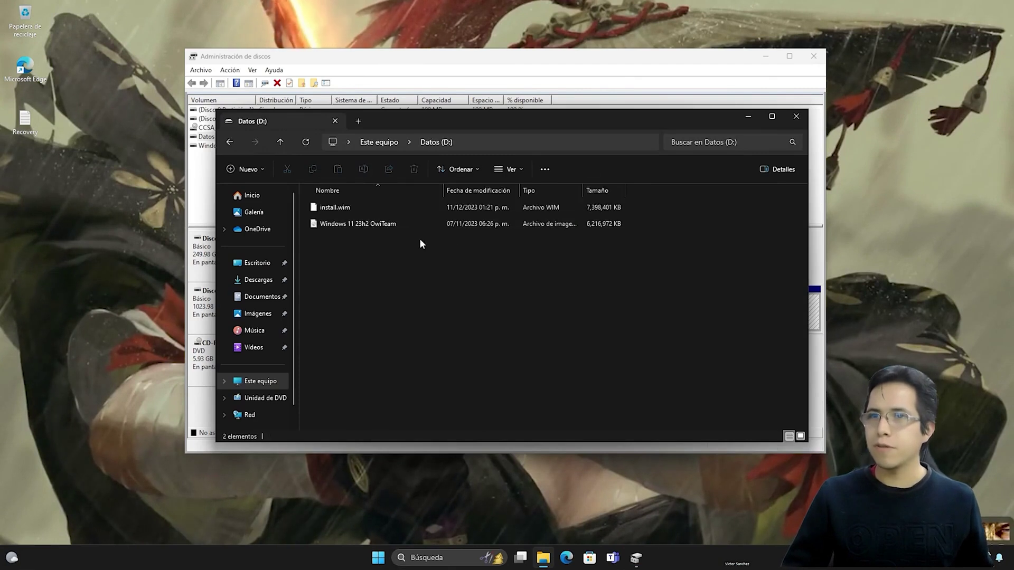
click(338, 208)
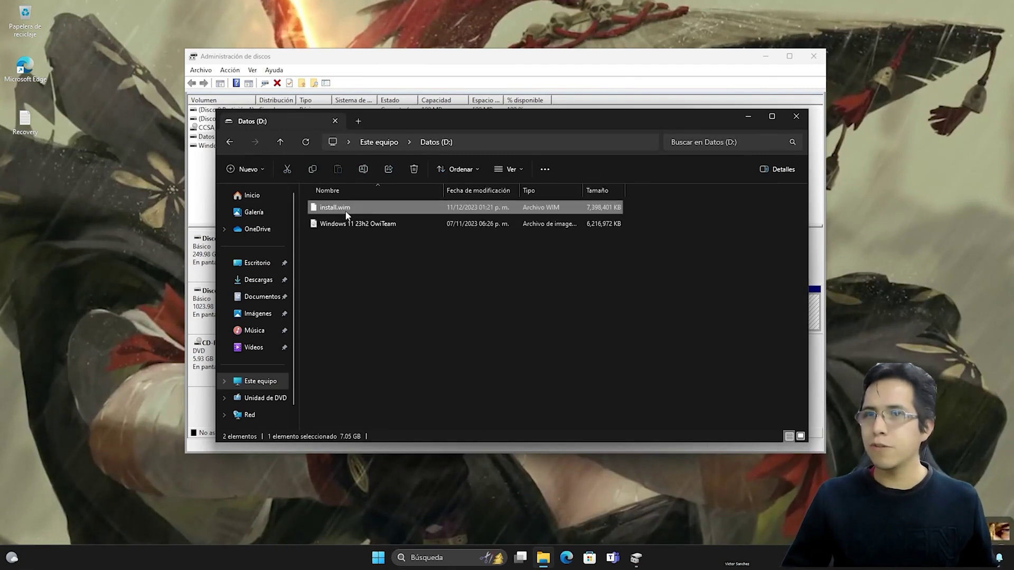
right_click(346, 211)
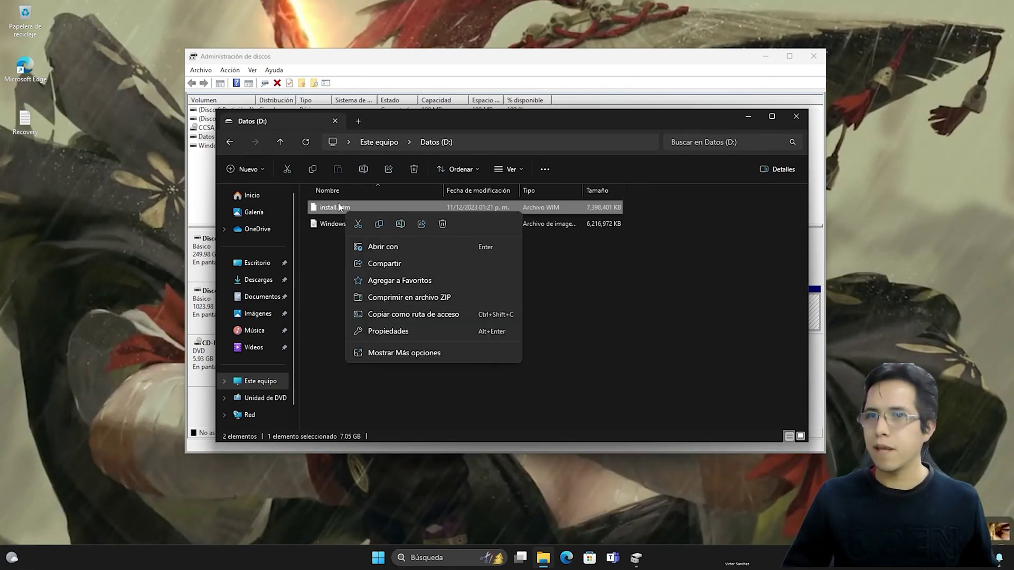
click(395, 331)
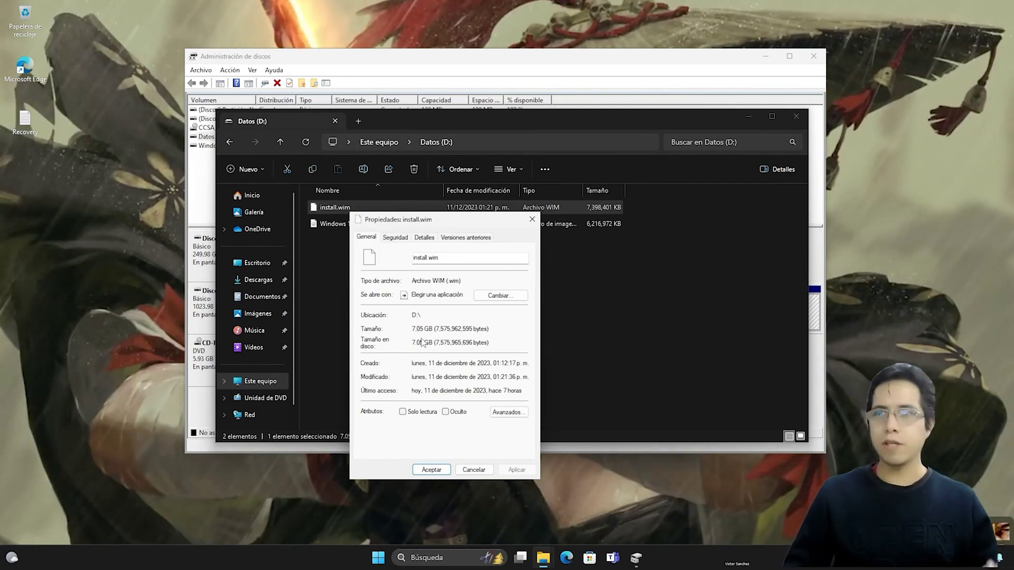
click(475, 469)
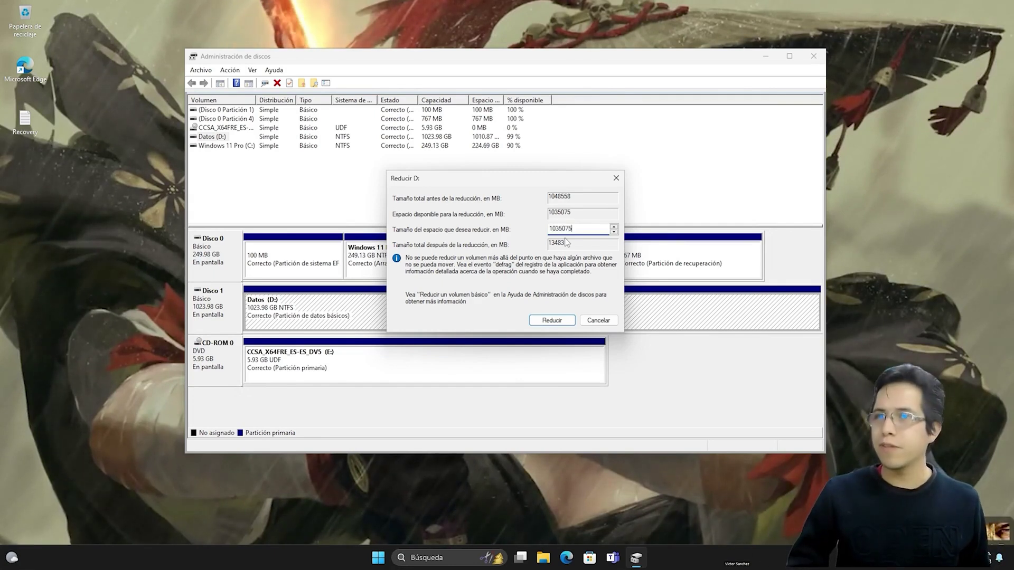
Shrink Datos (D:) by 14000 MB.
key(BackSpace)
key(BackSpace)
key(BackSpace)
key(BackSpace)
key(BackSpace)
key(BackSpace)
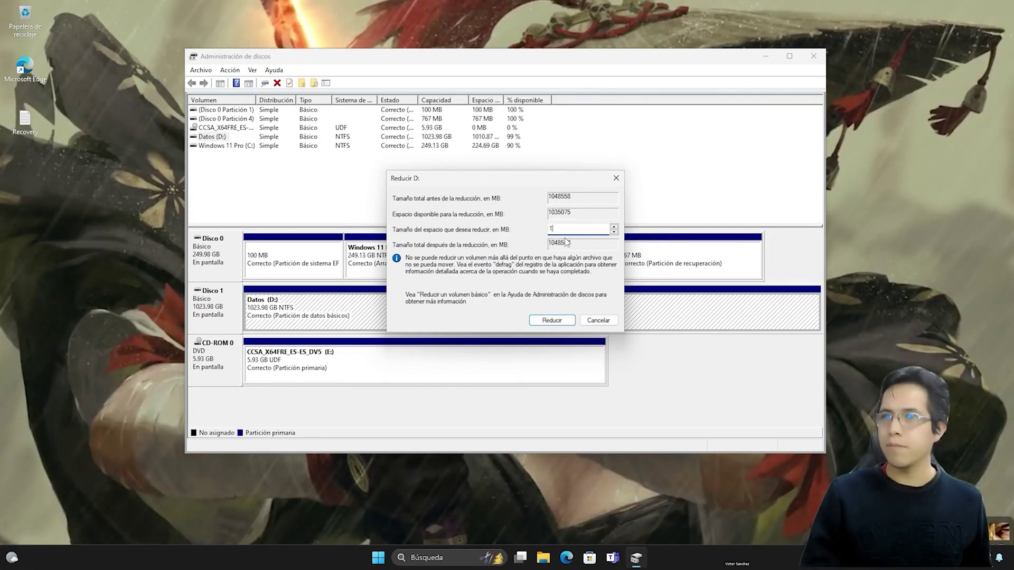
key(BackSpace)
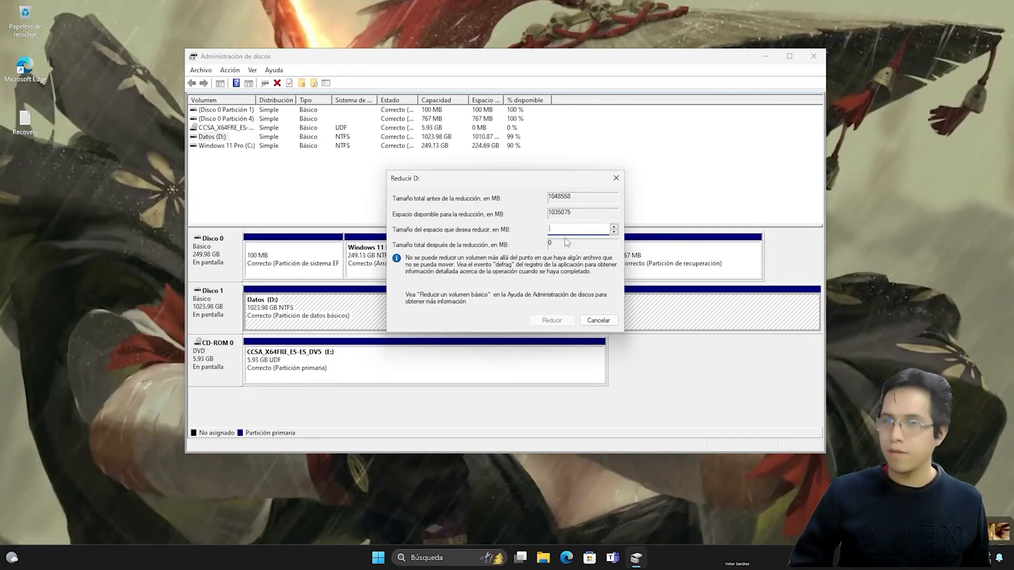
text(14000)
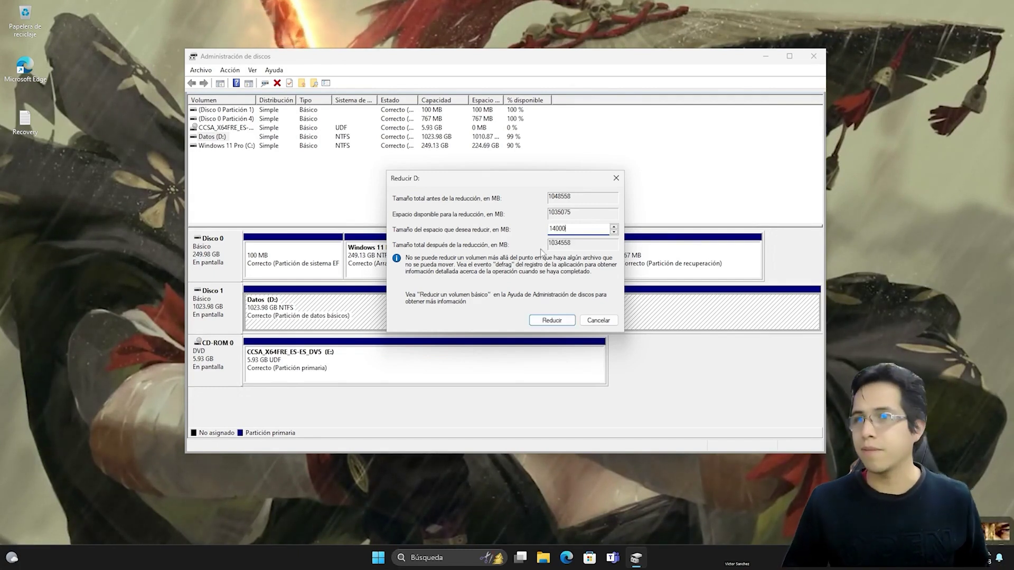
click(550, 321)
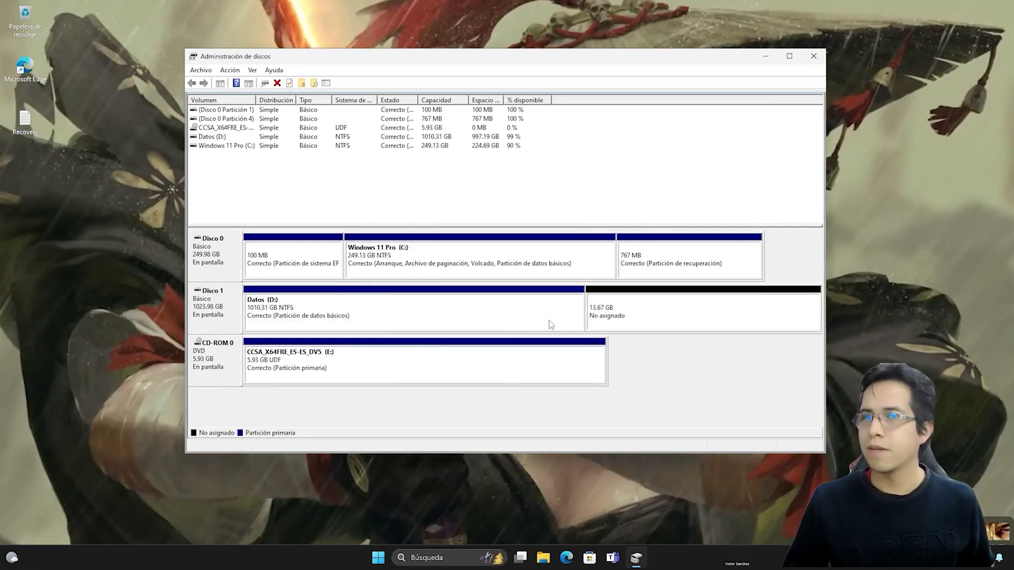
Create a 14000 MB NTFS simple volume labelled Recobery in the unallocated space.
right_click(626, 317)
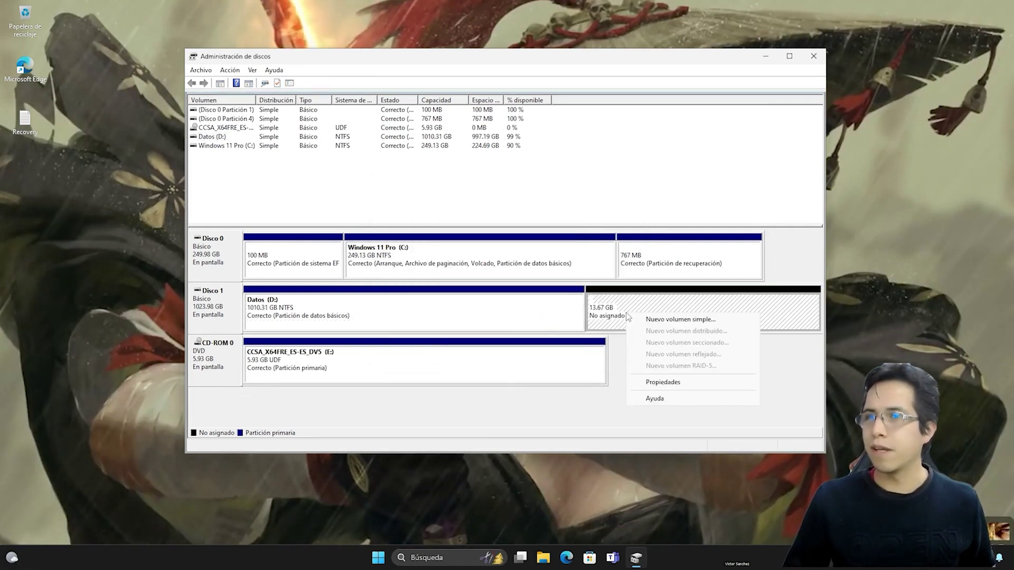
click(664, 322)
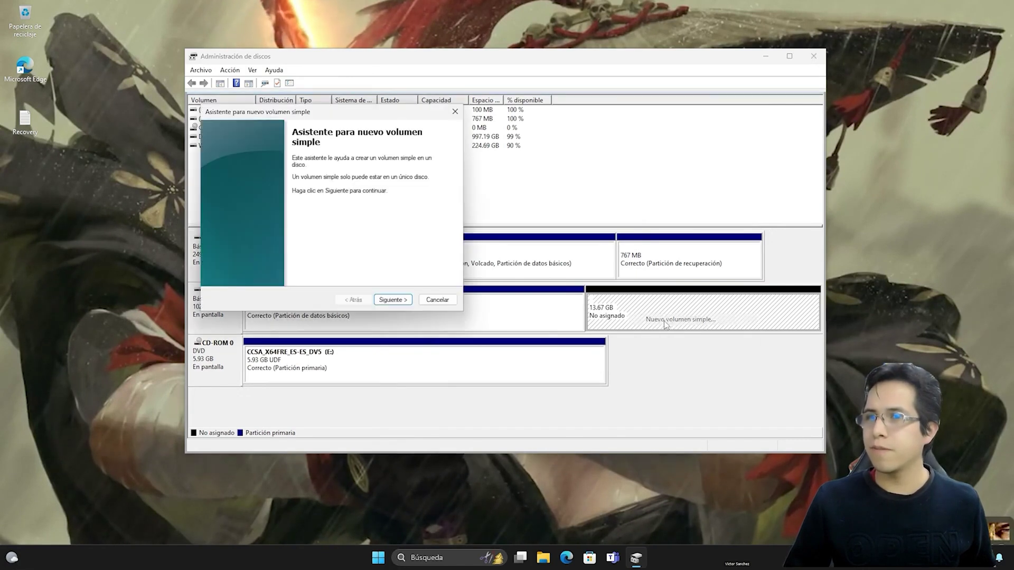
click(396, 301)
click(392, 300)
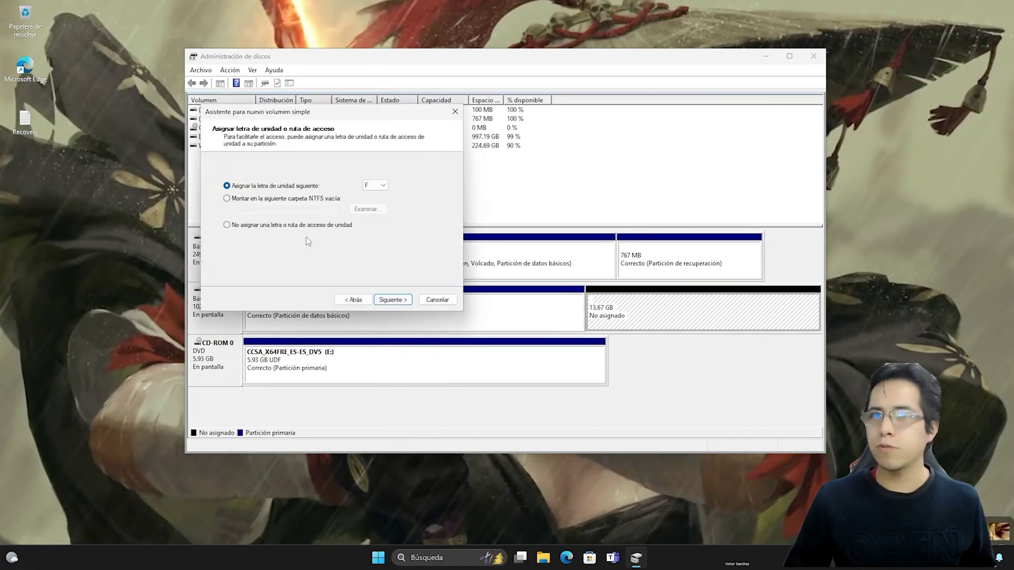
click(388, 299)
key(Tab)
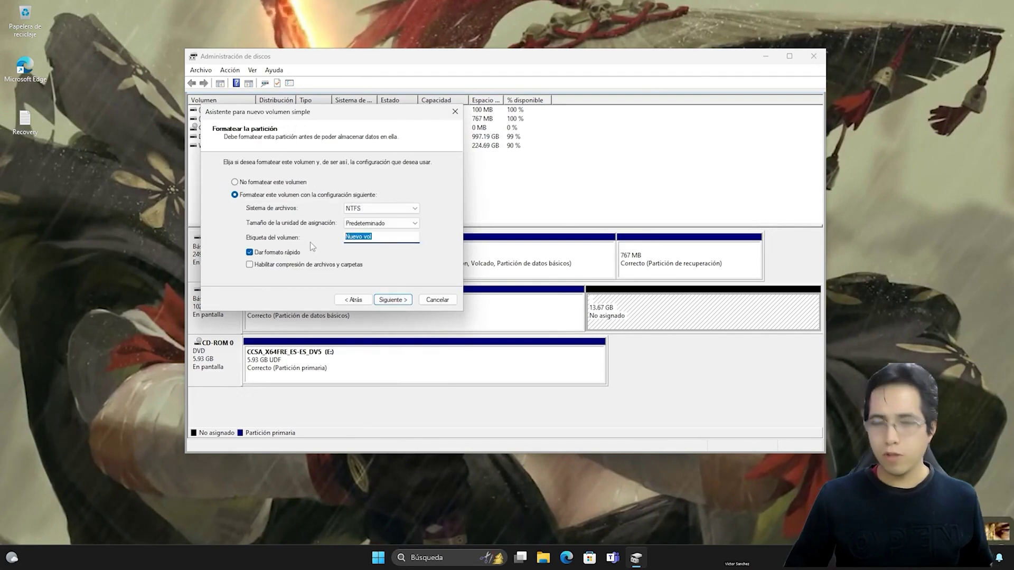
text(Test)
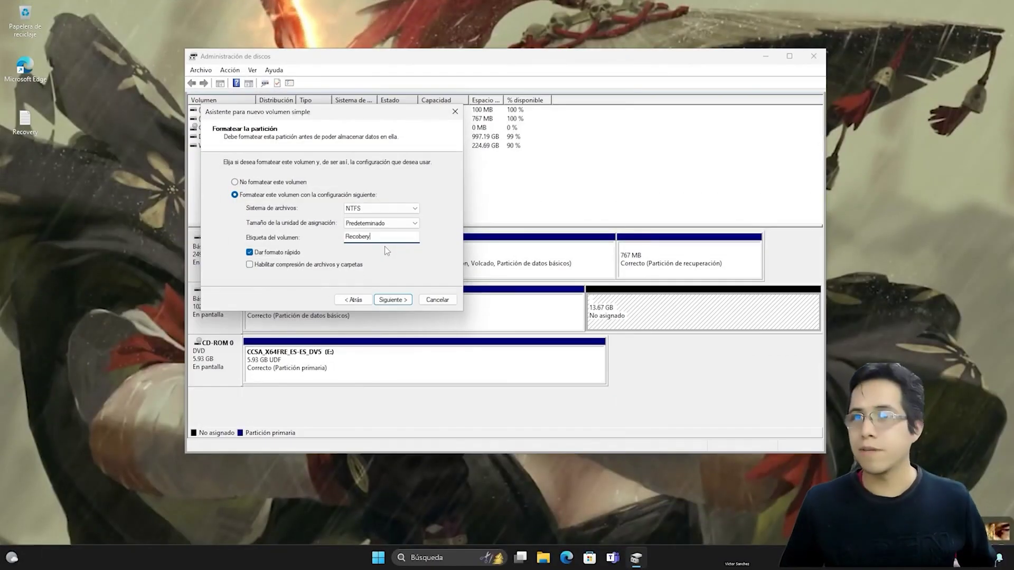
click(389, 301)
click(392, 299)
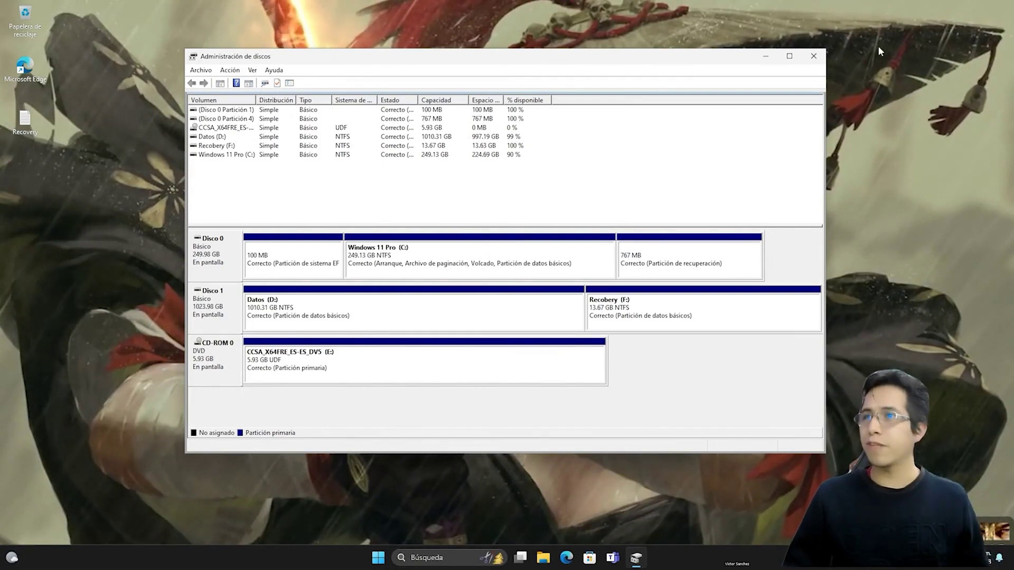
Copy all eight files and folders from the Windows 11 DVD drive.
click(813, 57)
key(super+e)
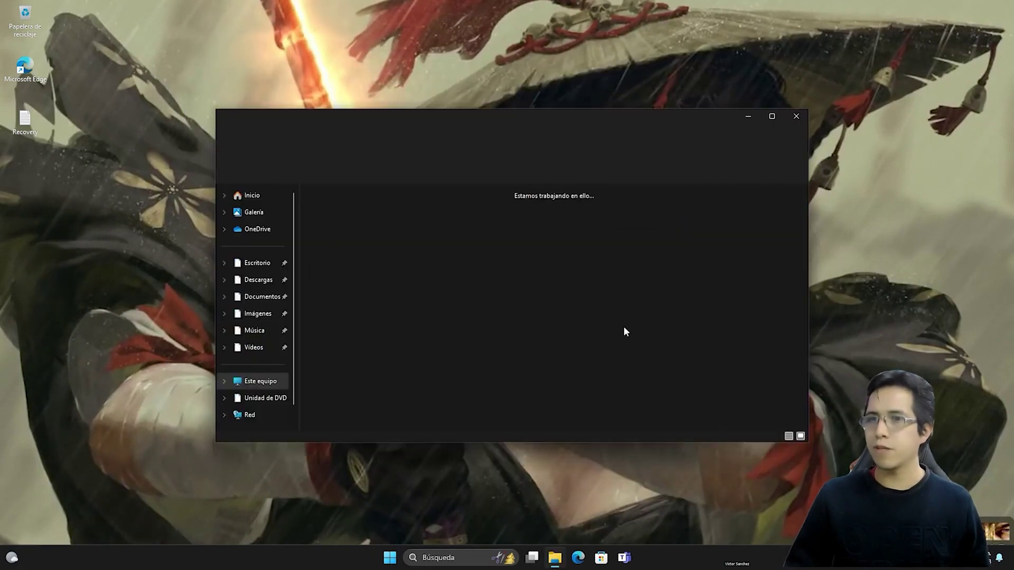
drag(651, 219, 656, 223)
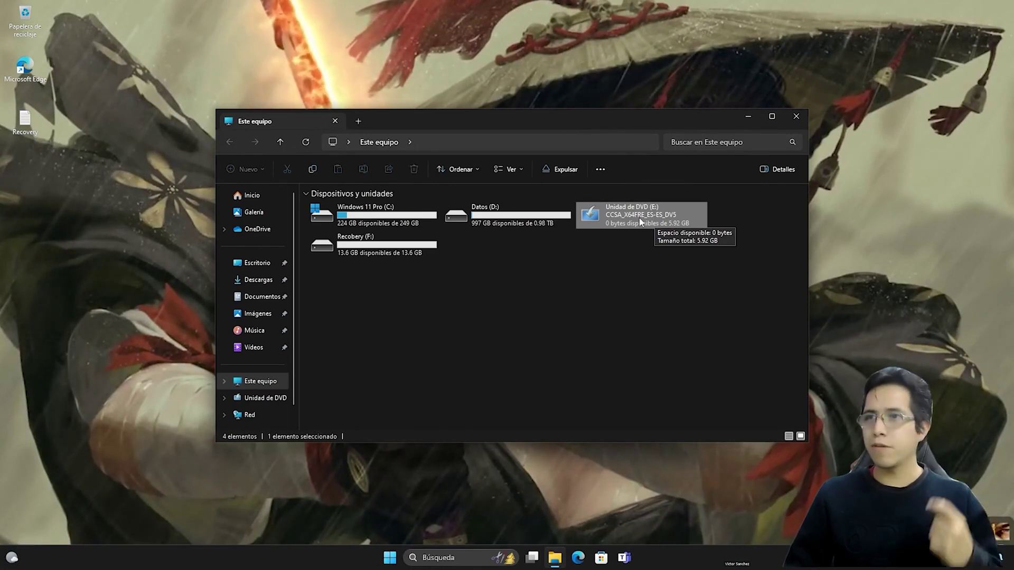
right_click(637, 217)
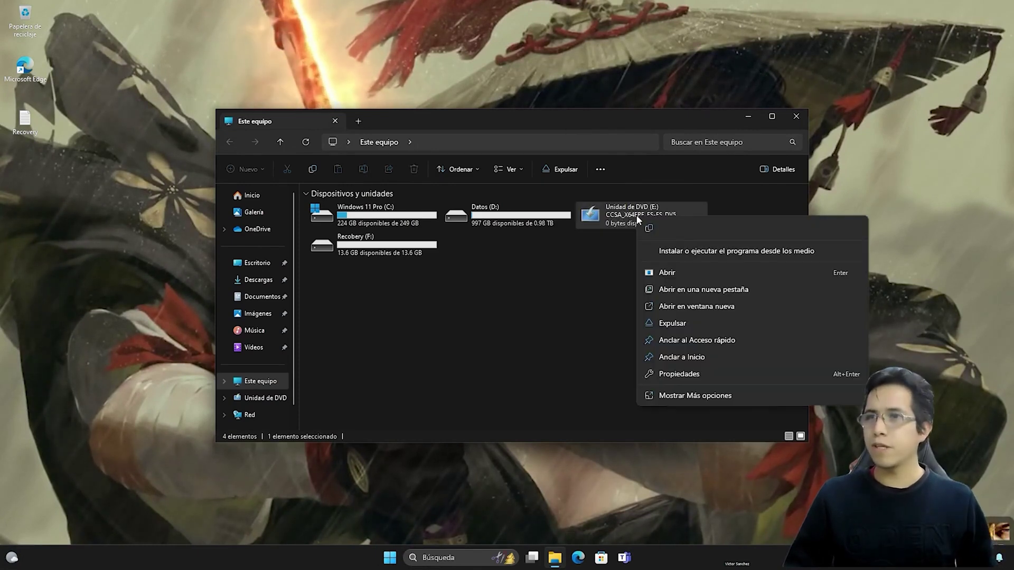
click(668, 275)
drag(366, 369, 347, 226)
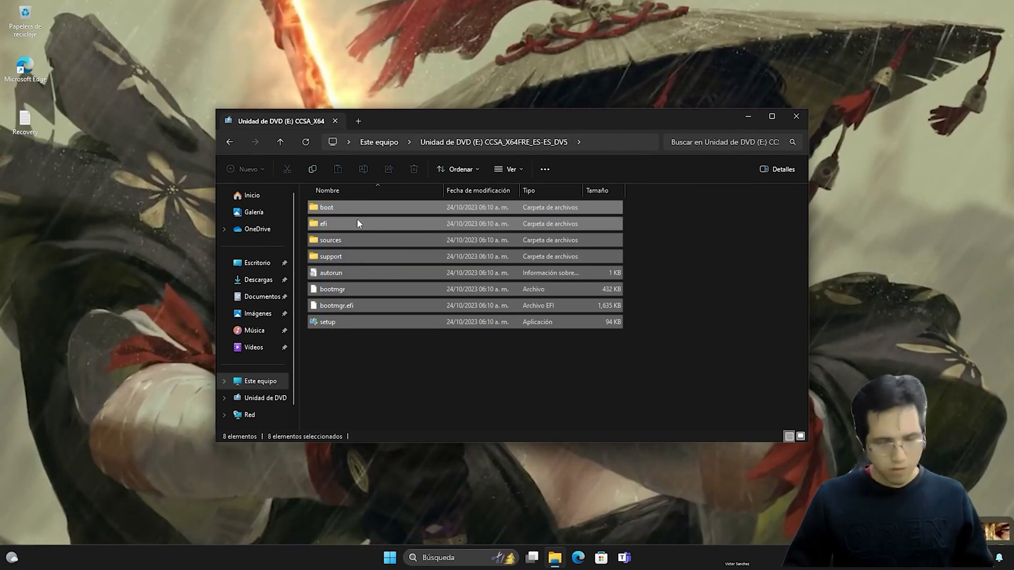
key(ctrl+c)
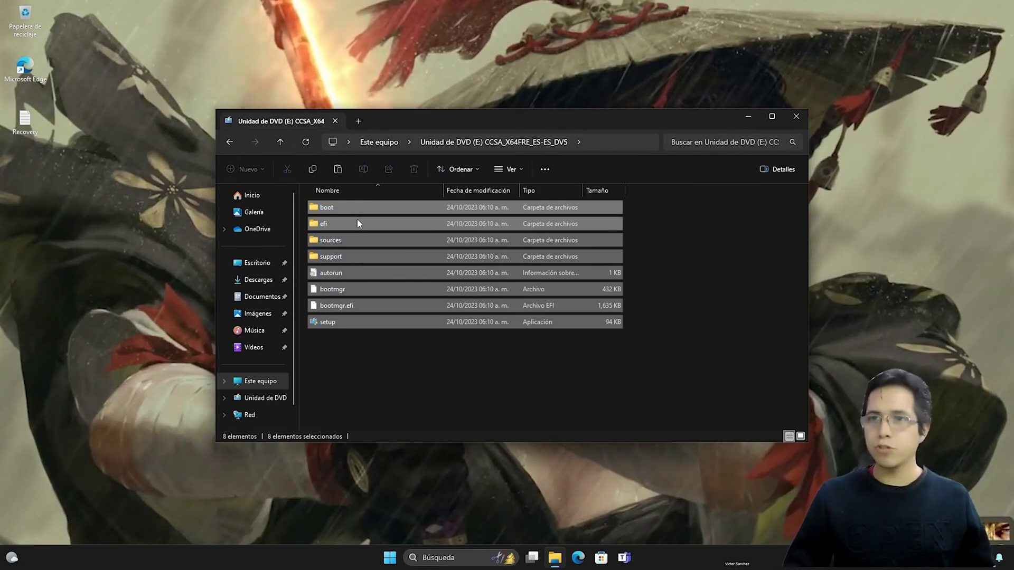
Open the empty Recobery (F:) drive from the list of drives.
click(232, 141)
click(354, 249)
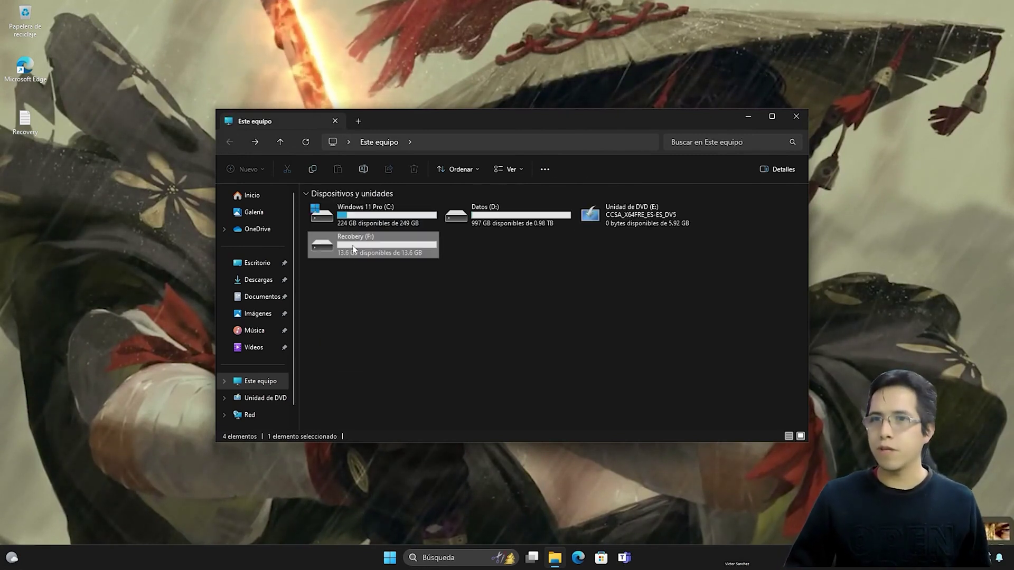
double_click(346, 248)
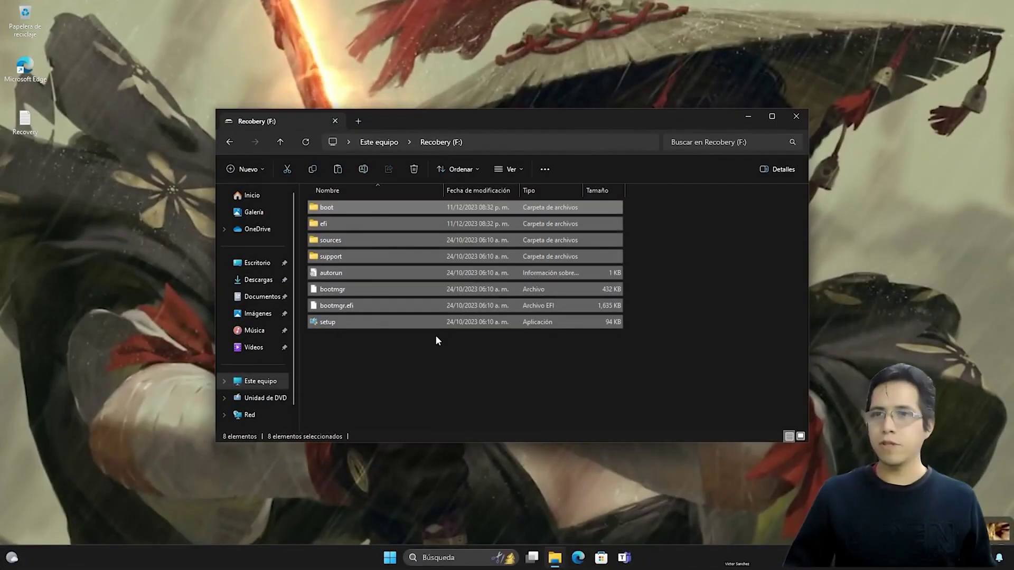
Permanently delete install.wim from the sources folder on Recobery (F:).
click(361, 241)
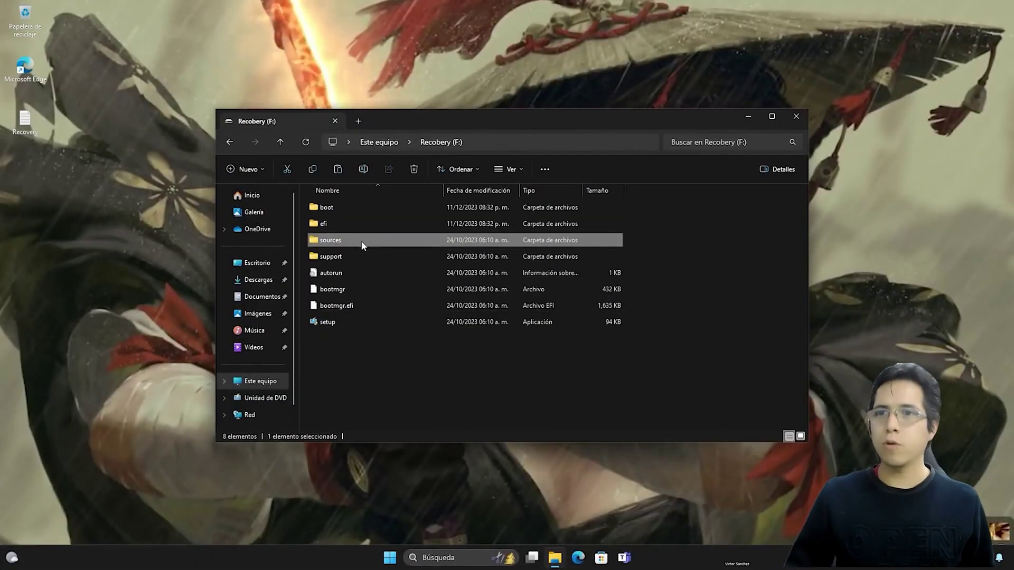
double_click(361, 241)
click(358, 286)
scroll(360, 293, down, 4)
scroll(356, 287, down, 3)
scroll(351, 317, down, 2)
key(i)
key(c)
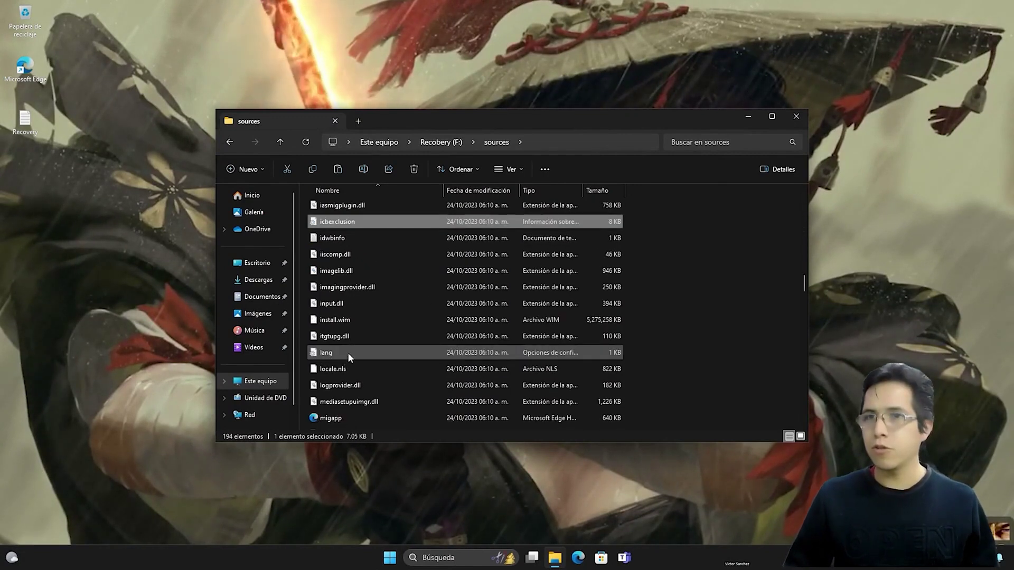
click(356, 237)
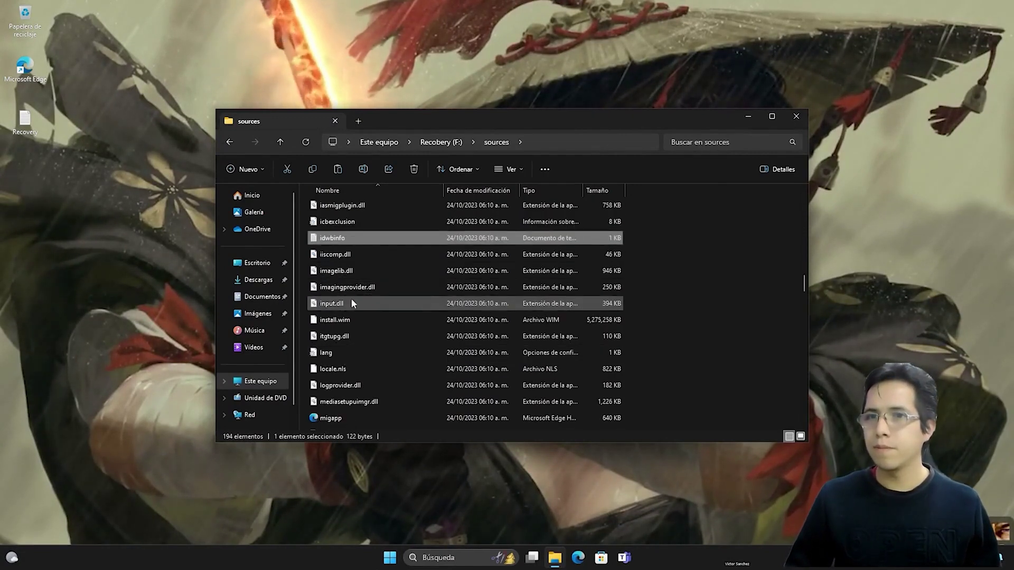
click(351, 320)
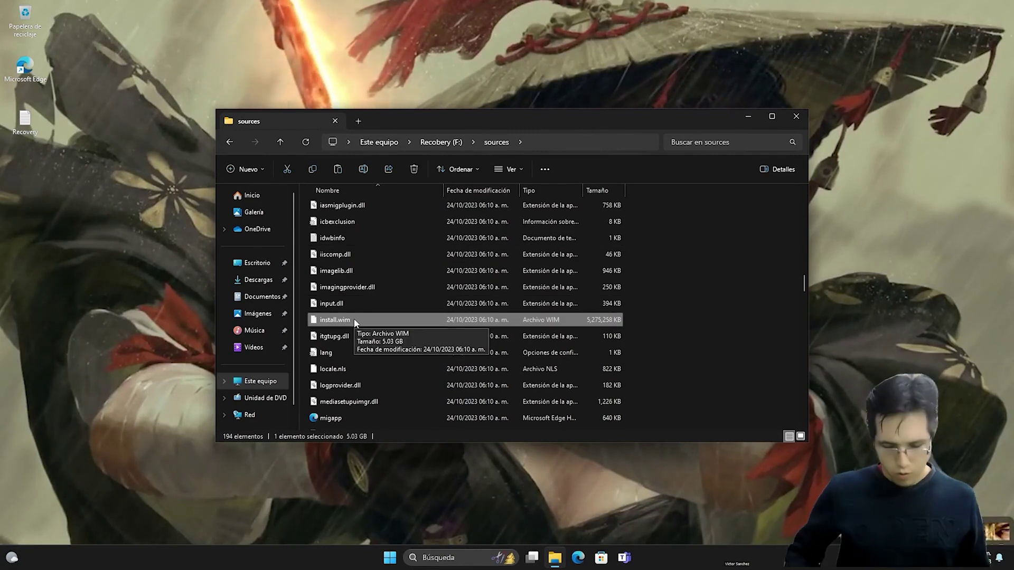
key(Delete)
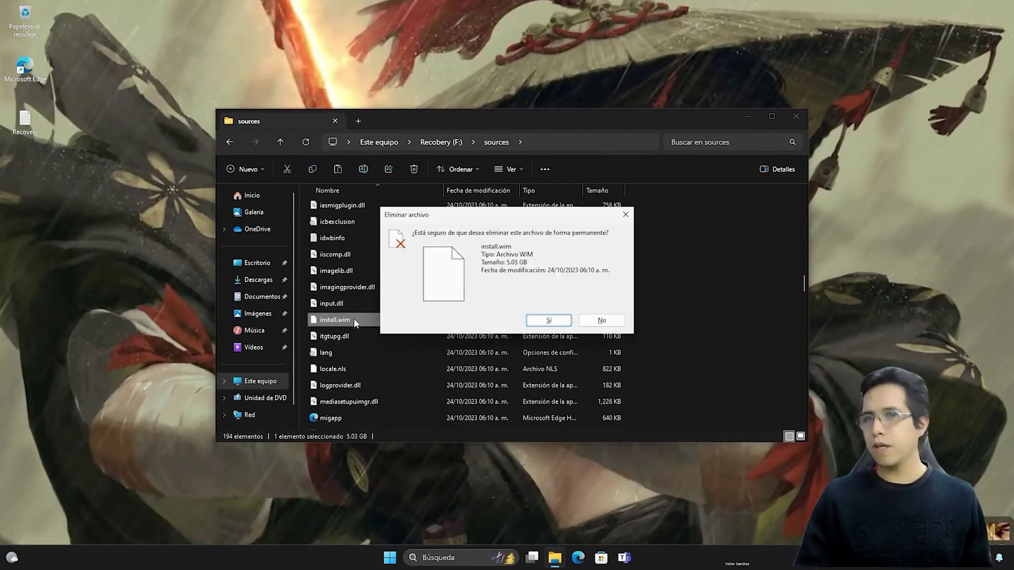
key(Return)
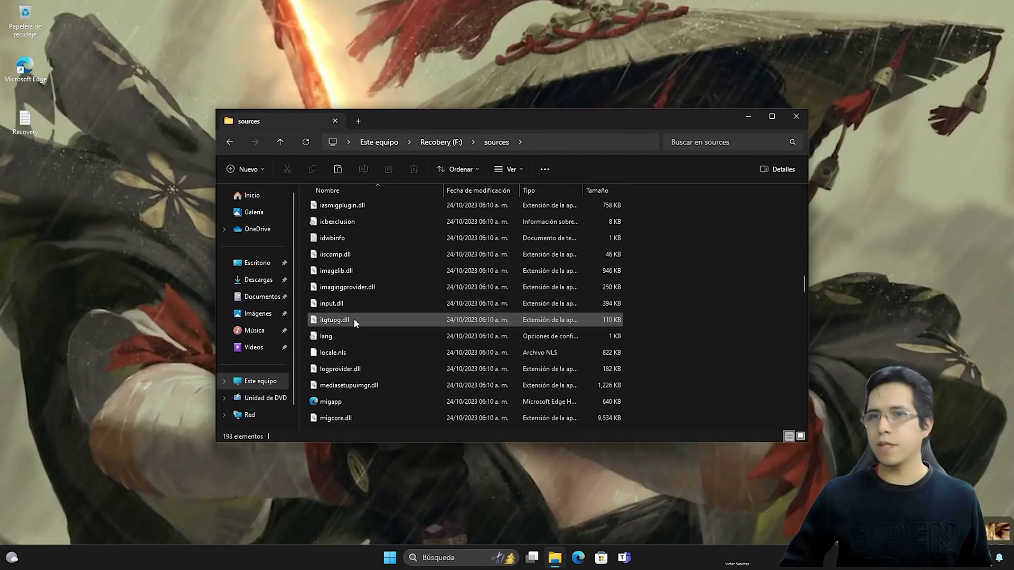
Move install.wim from Datos (D:) into the sources folder, then close File Explorer.
click(359, 122)
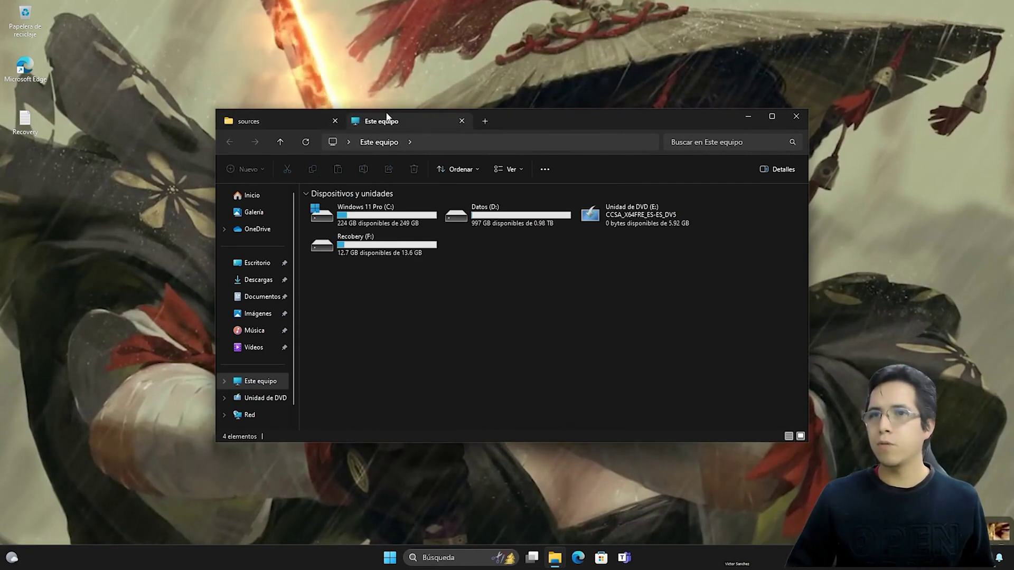
double_click(473, 218)
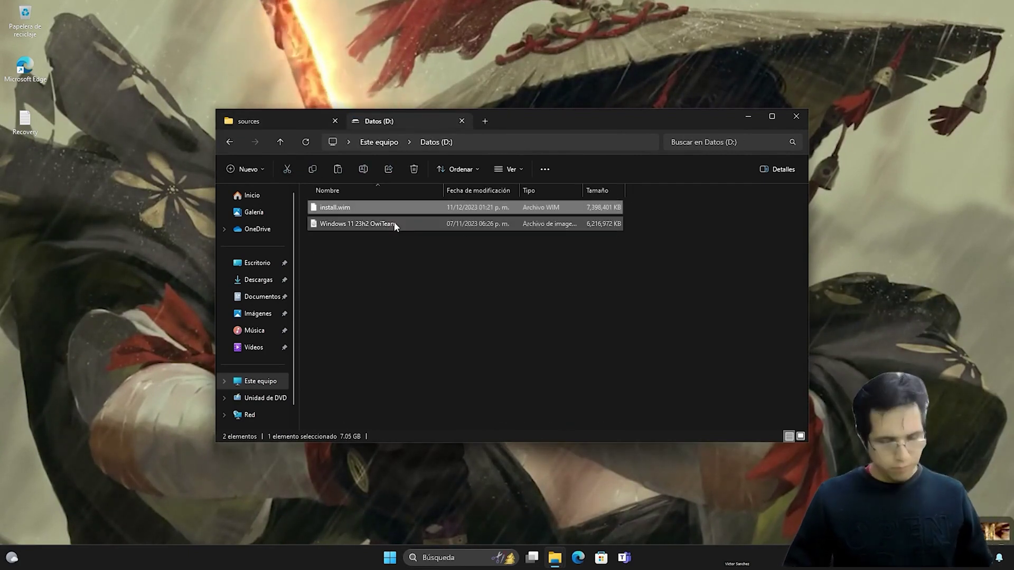
drag(369, 207, 386, 305)
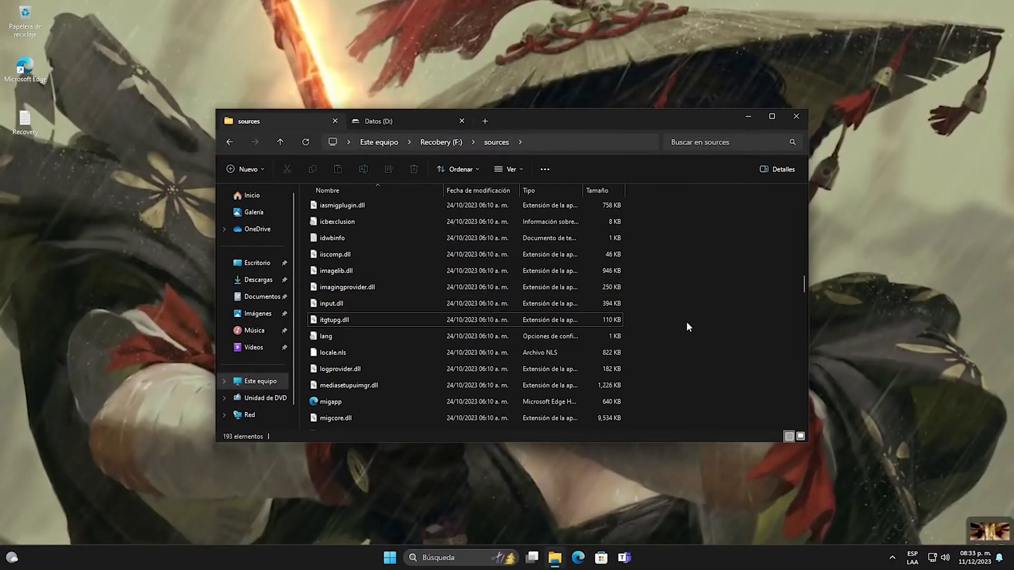
drag(685, 321, 431, 303)
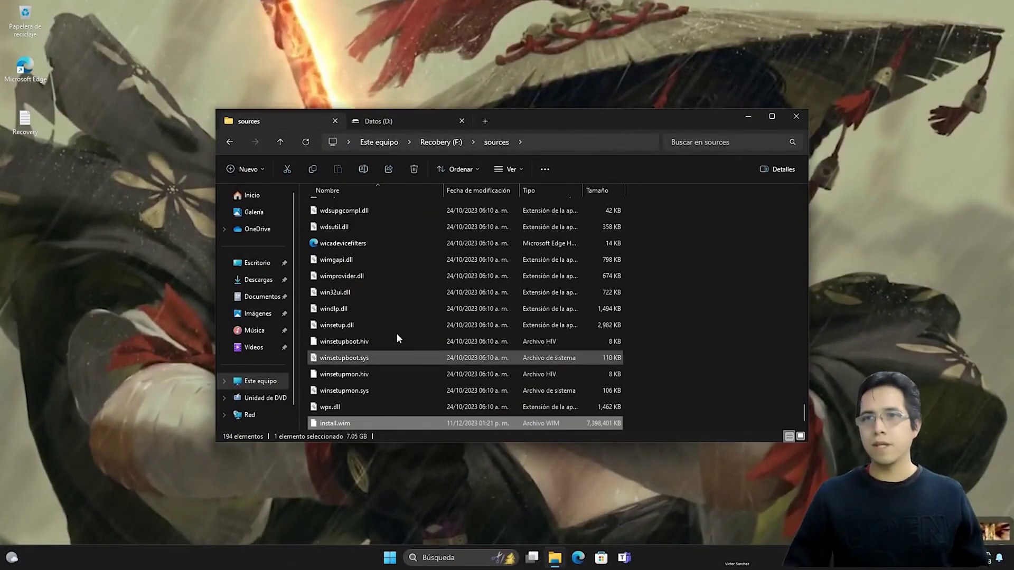
click(335, 122)
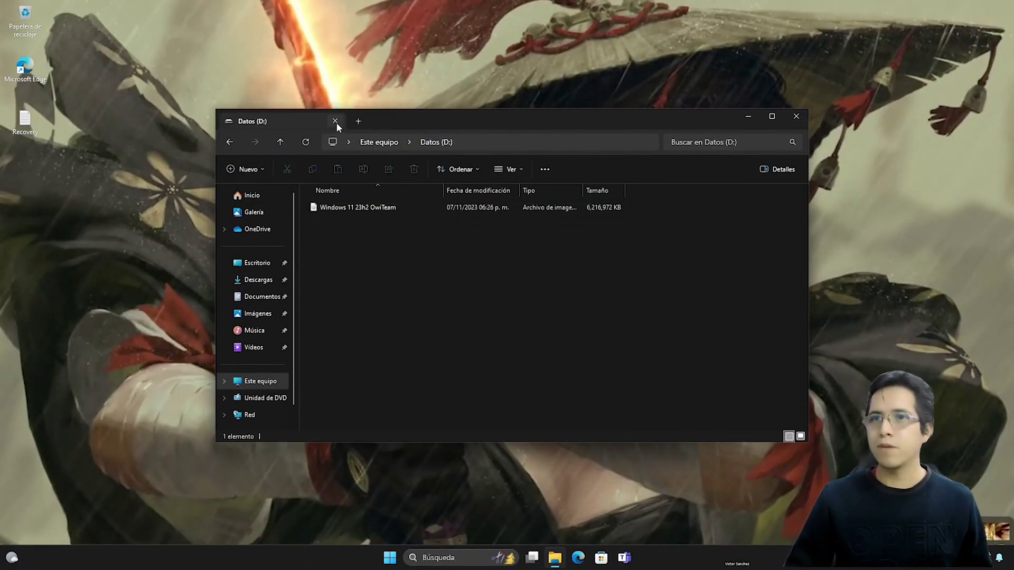
click(335, 122)
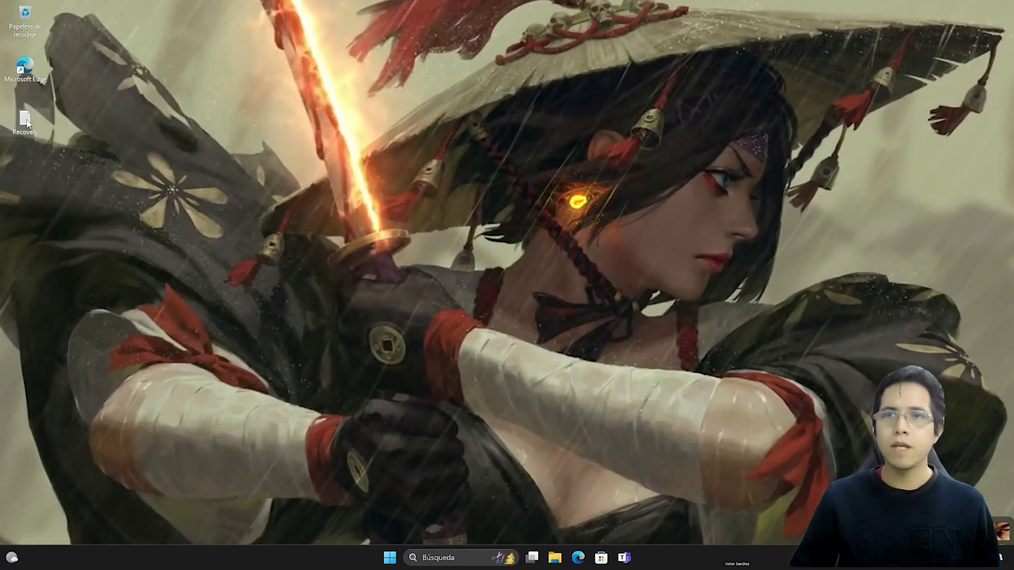
Save the Recovery boot-menu script from Notepad as Recovery.bat on the desktop.
key(Return)
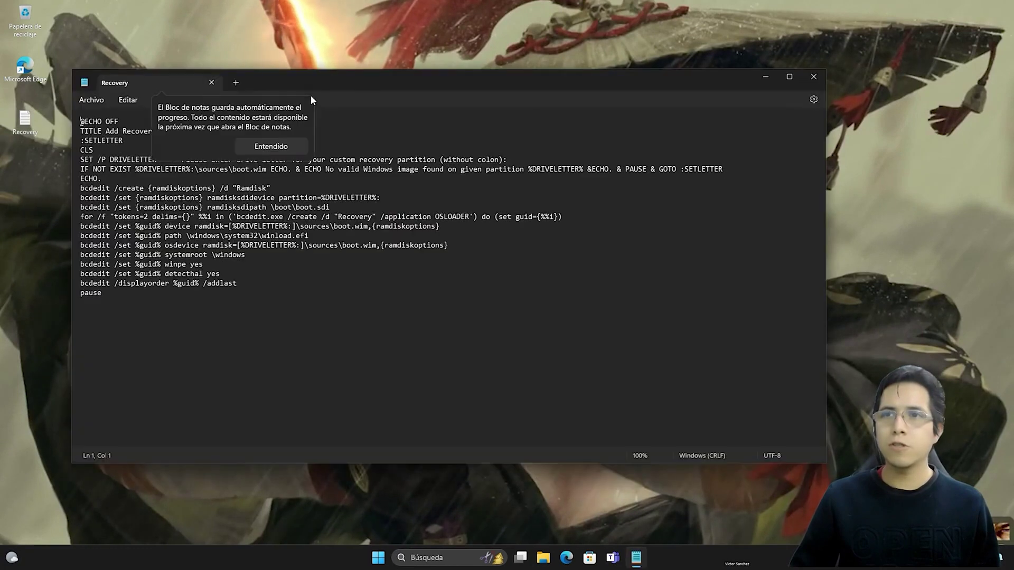
click(280, 146)
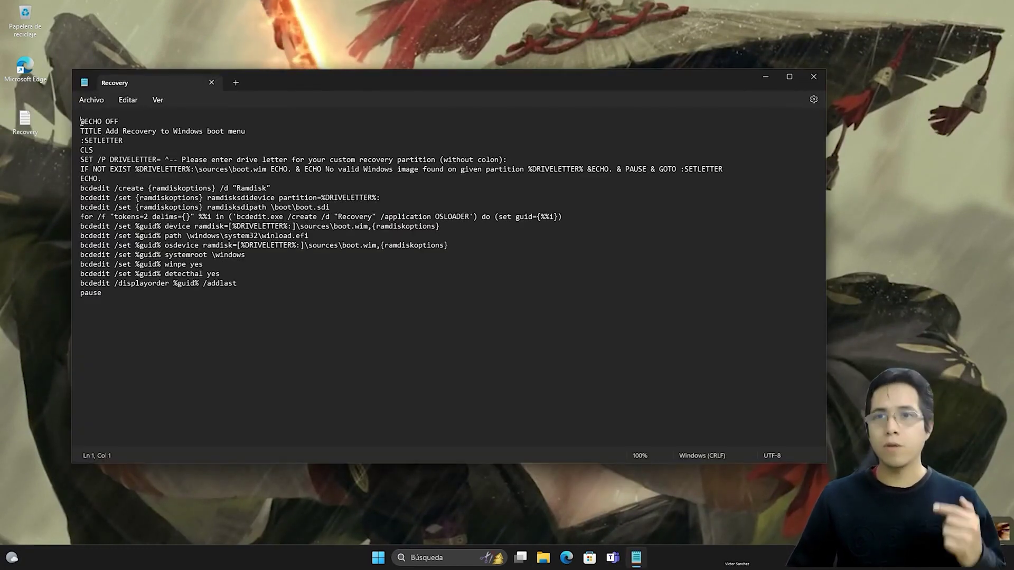
click(86, 102)
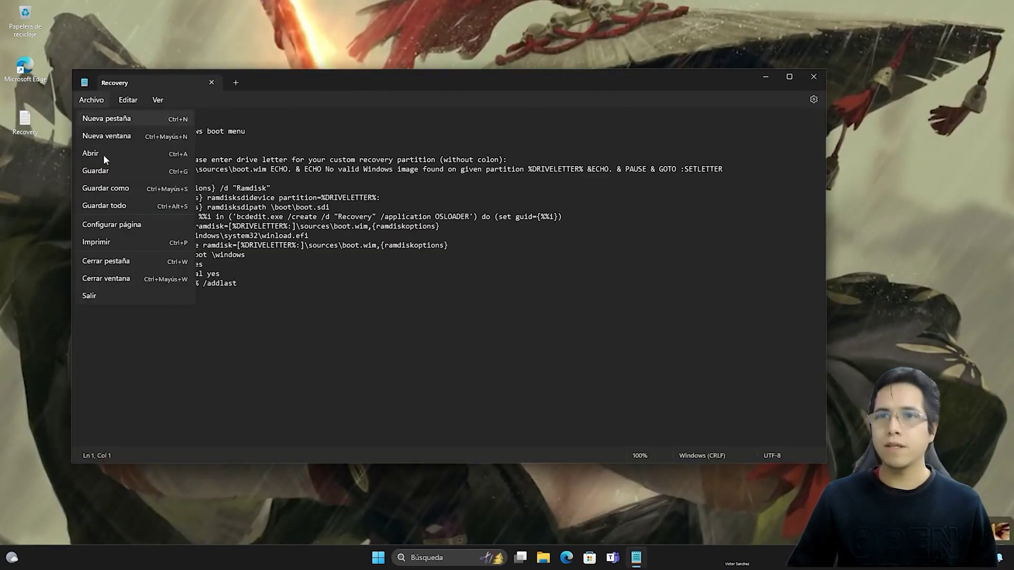
click(122, 191)
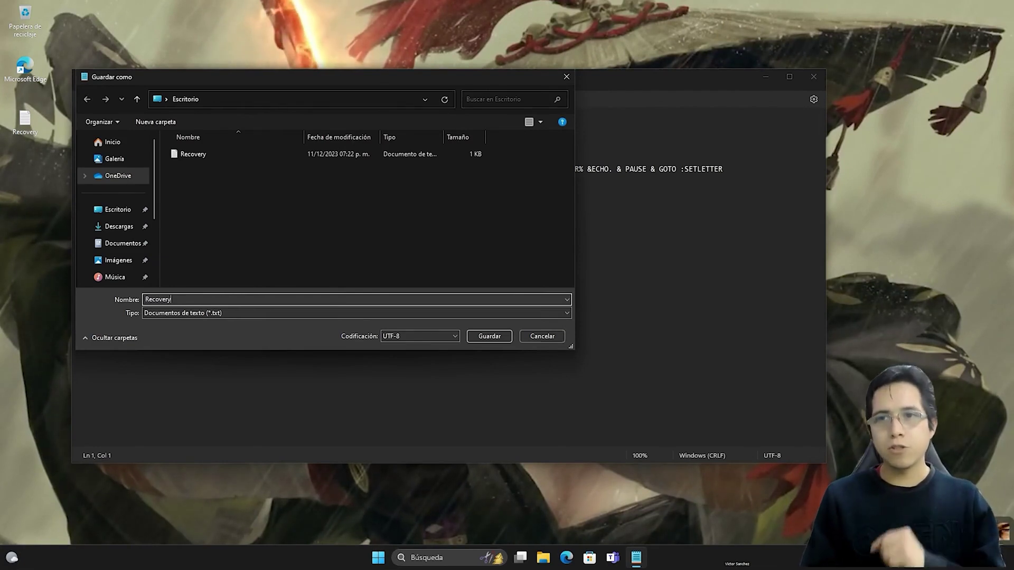
text(.)
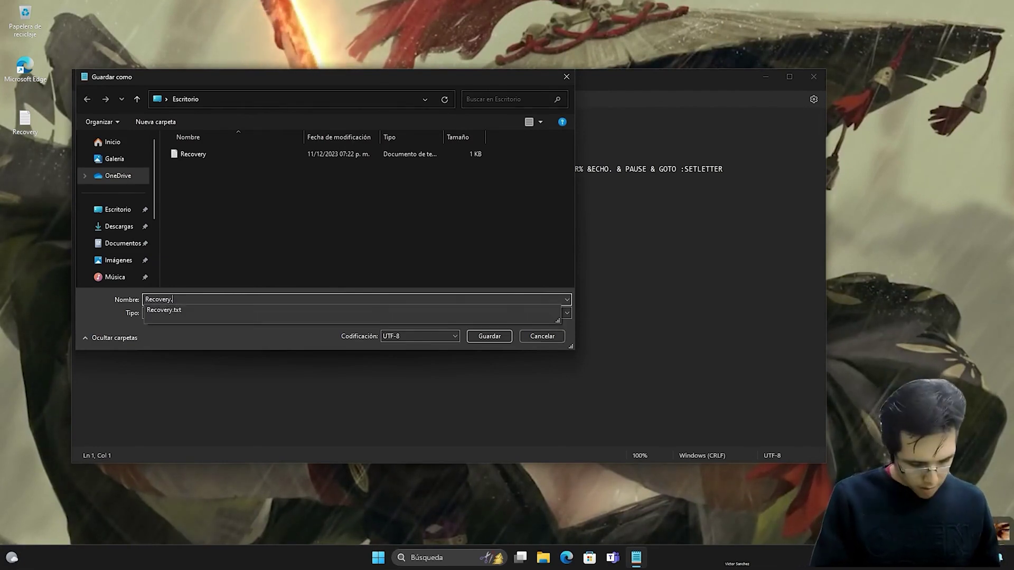
text(bat)
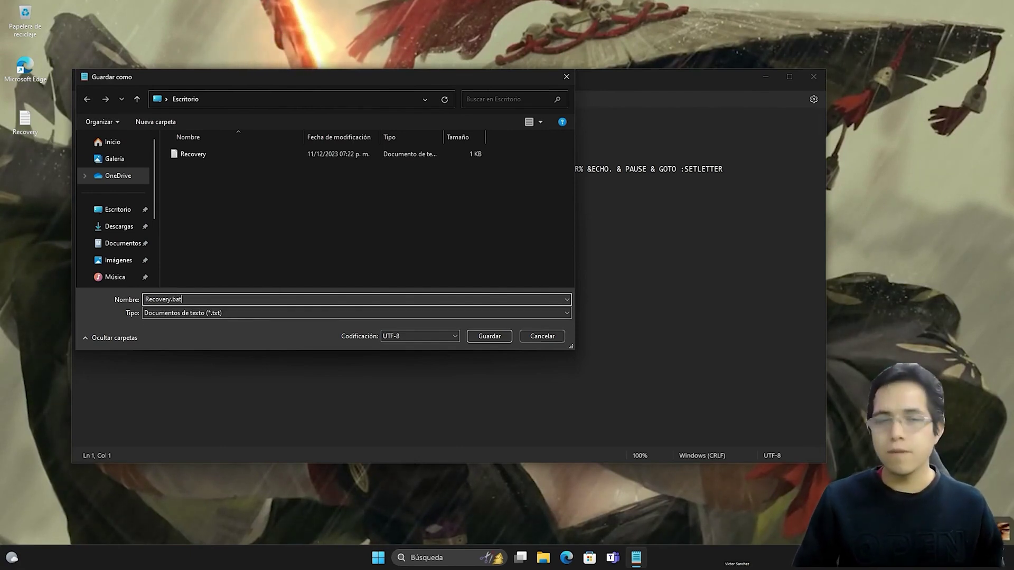
click(488, 337)
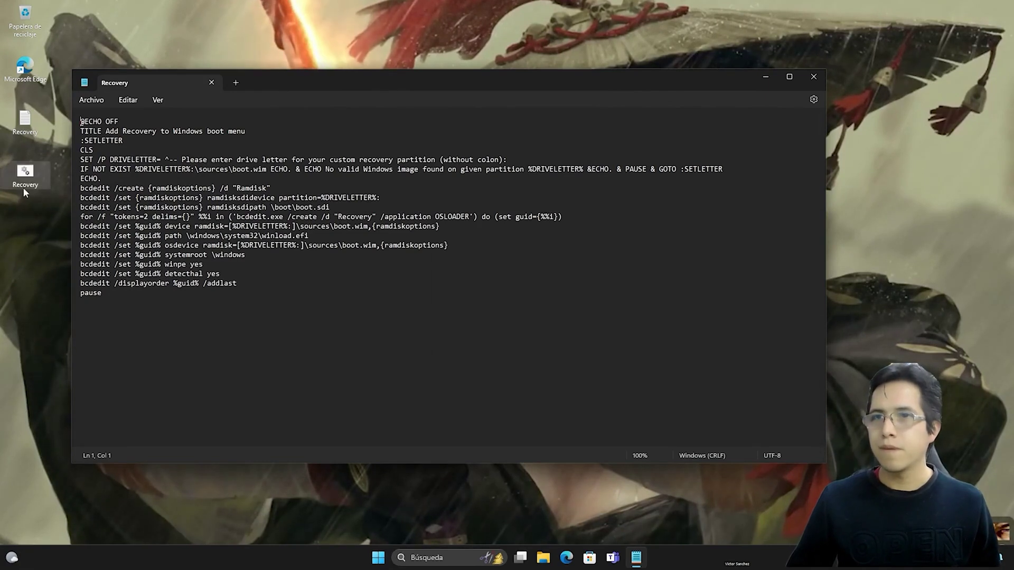
Close Notepad and run Recovery.bat as administrator, allowing it through UAC.
click(813, 77)
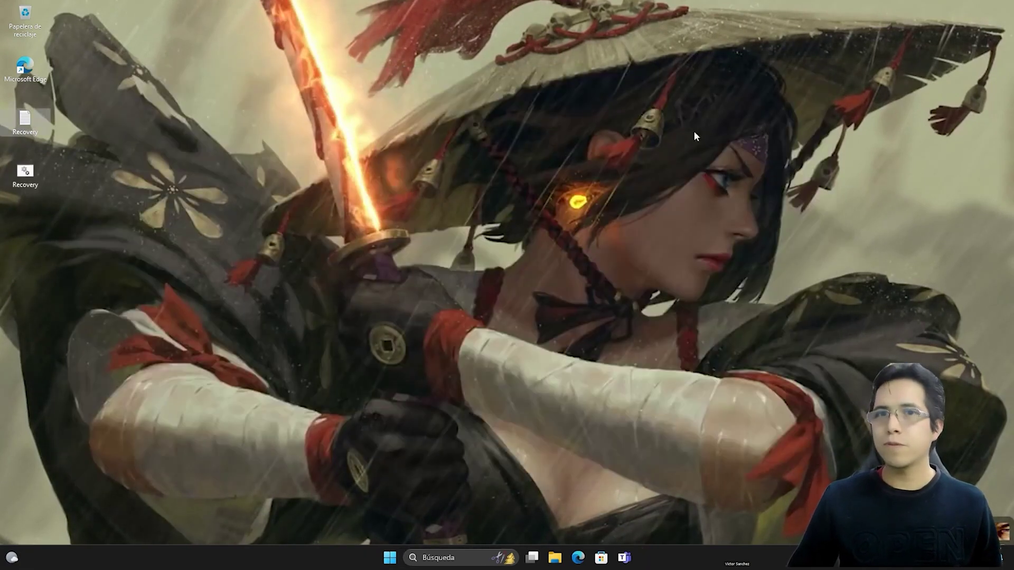
right_click(23, 179)
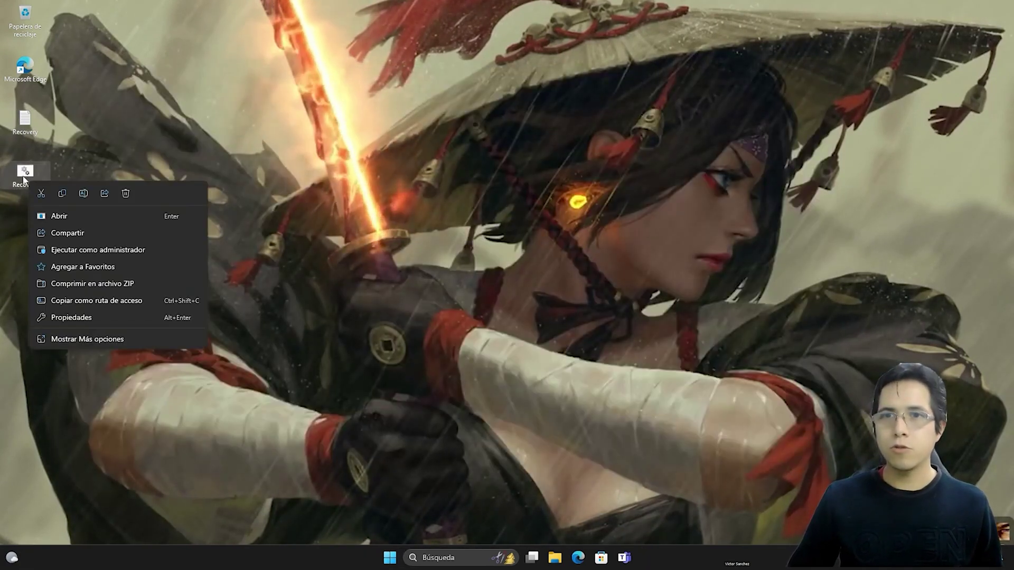
click(94, 251)
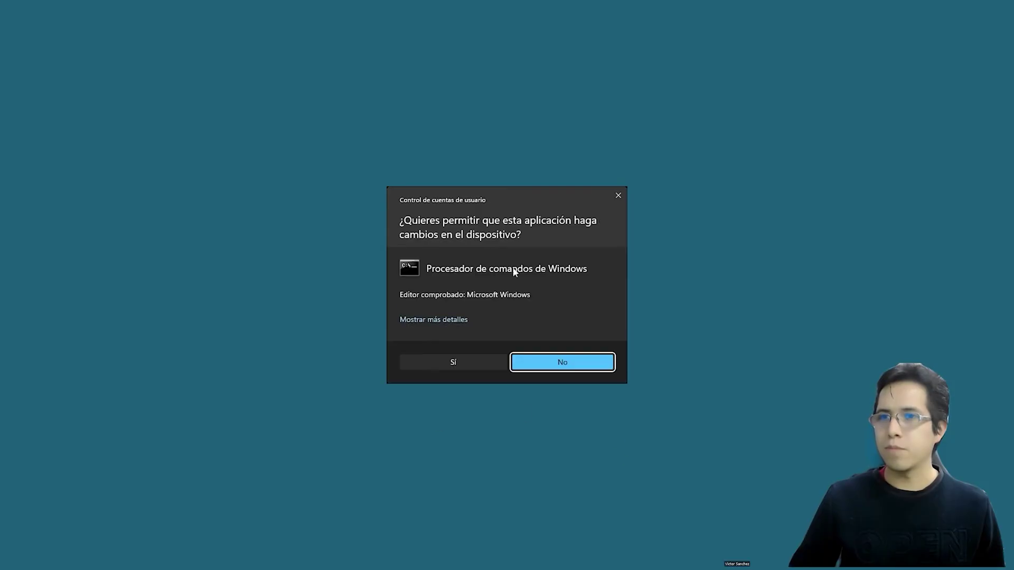
click(462, 365)
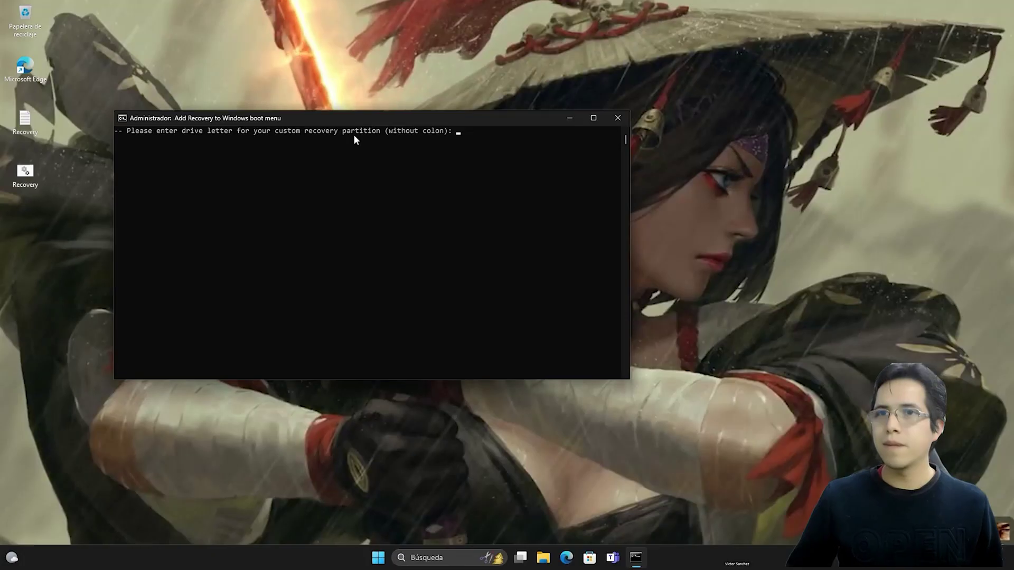
drag(345, 115, 440, 128)
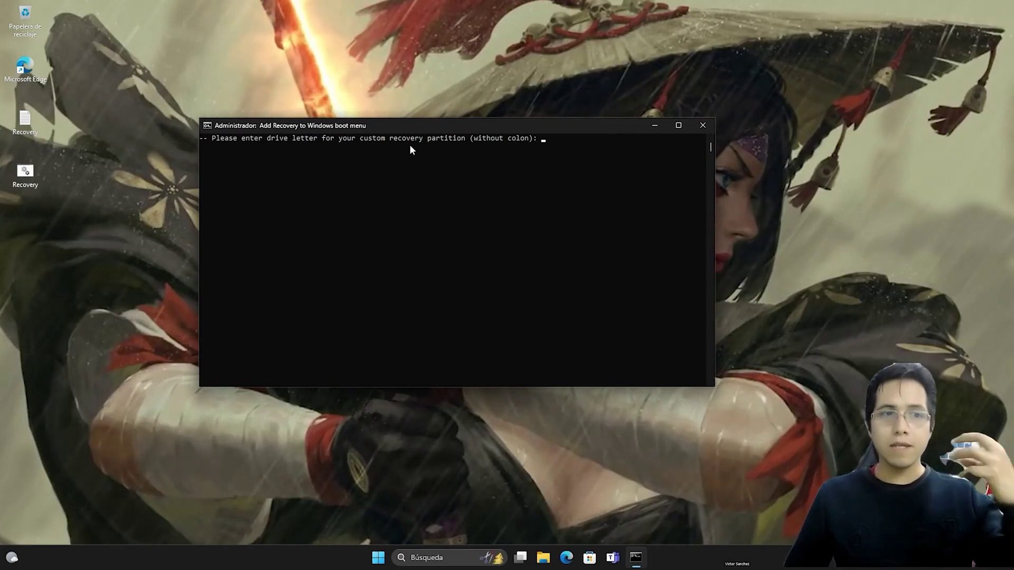
Confirm the recovery partition is drive F, give the script F and let it finish.
click(544, 557)
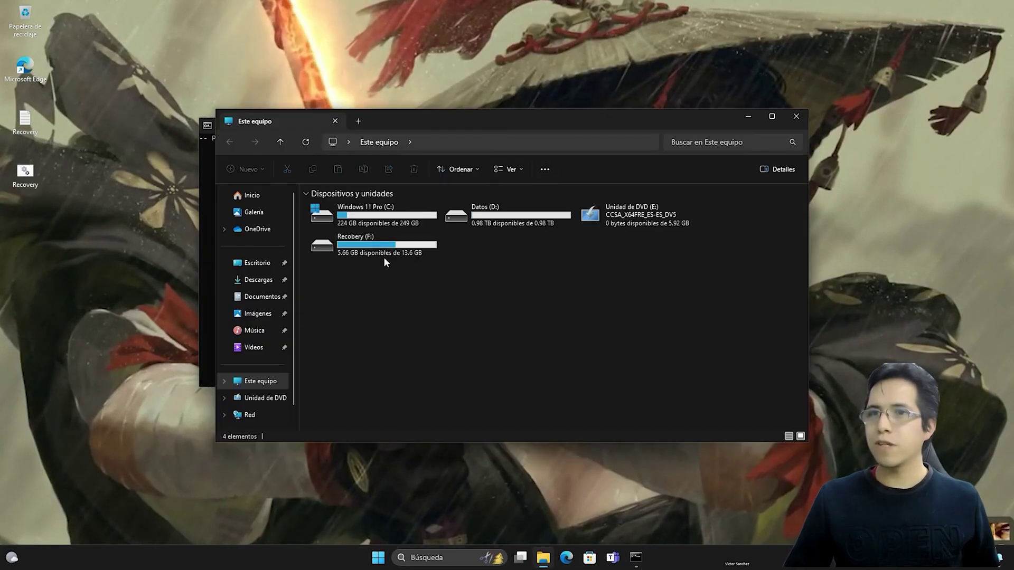
click(367, 246)
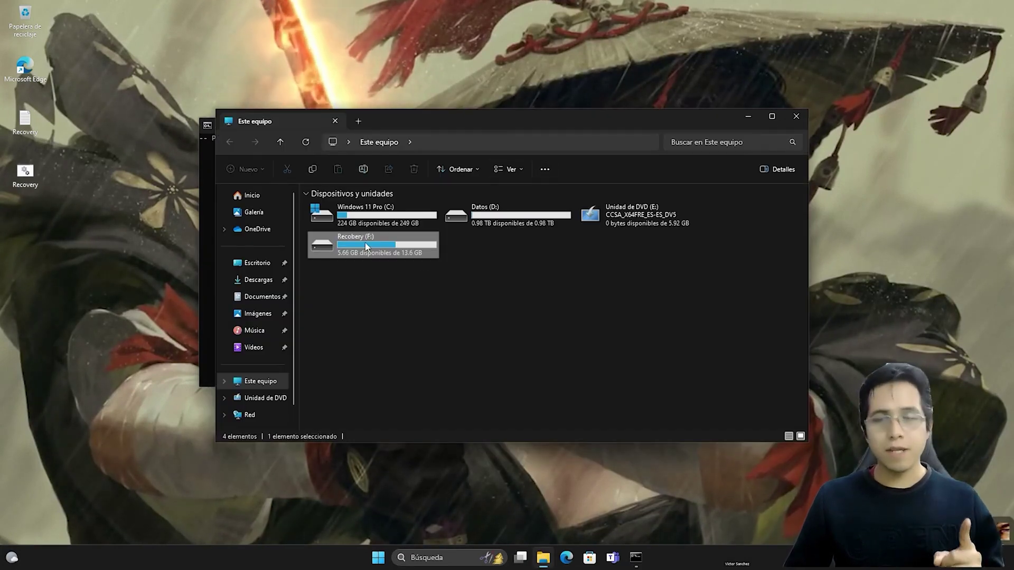
click(747, 116)
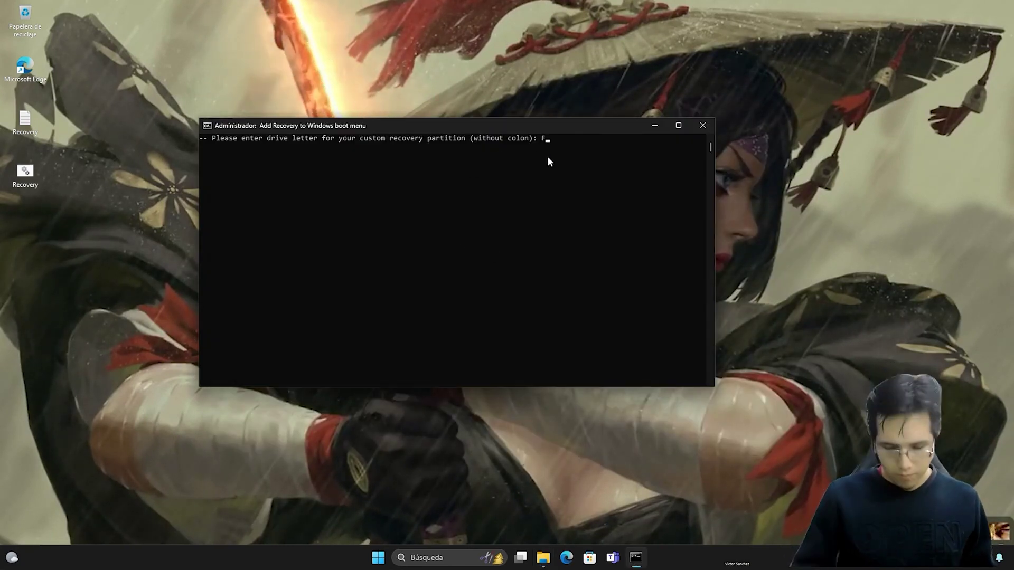
key(Return)
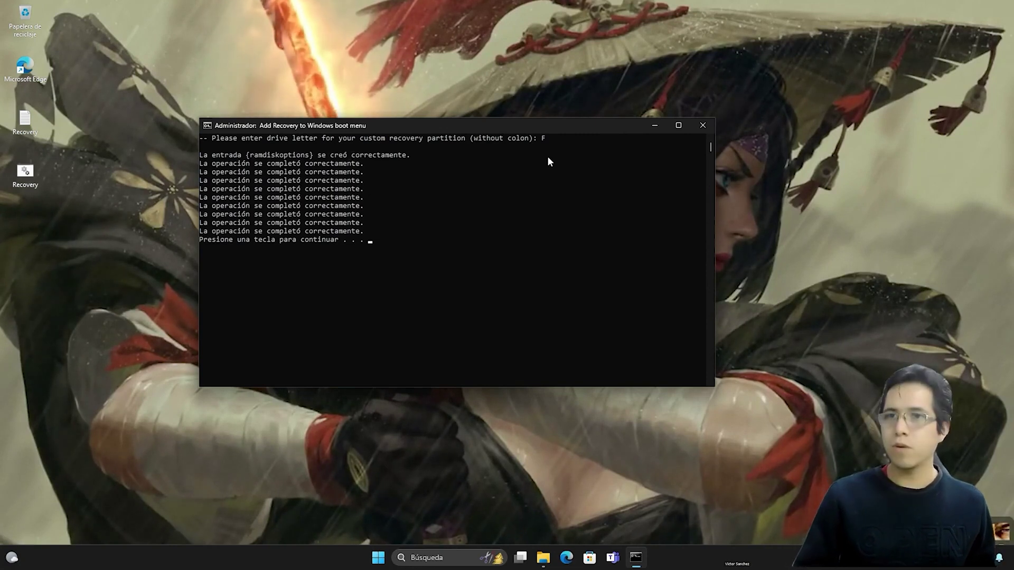
key(Return)
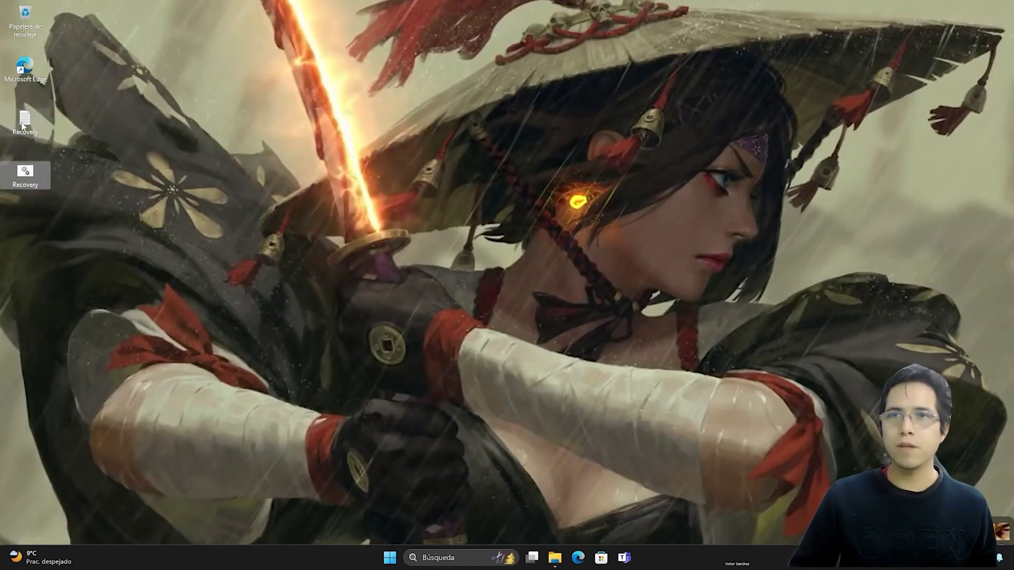
Delete the two Recovery script files and empty the Recycle Bin.
drag(36, 113, 27, 19)
right_click(27, 17)
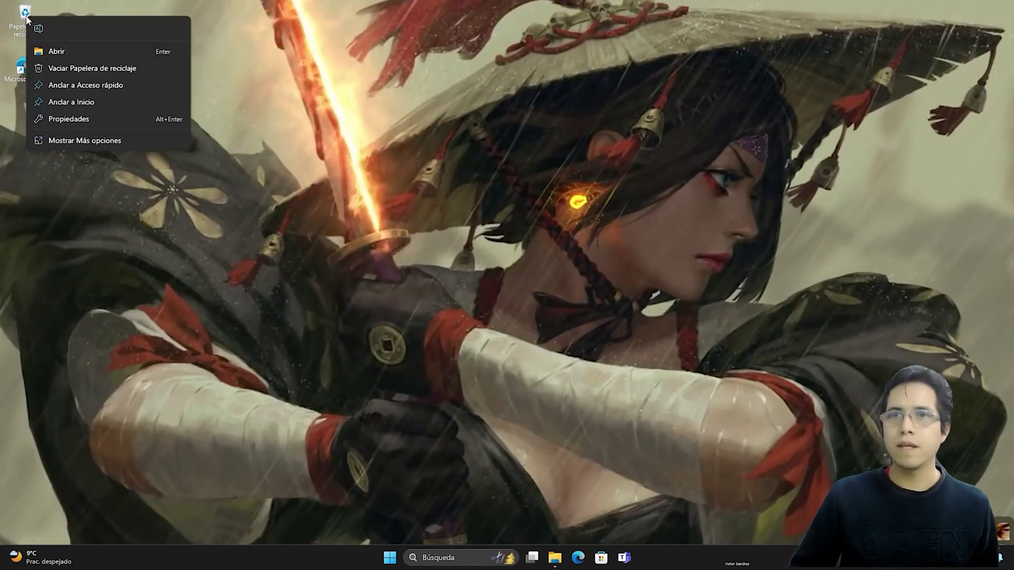
click(68, 68)
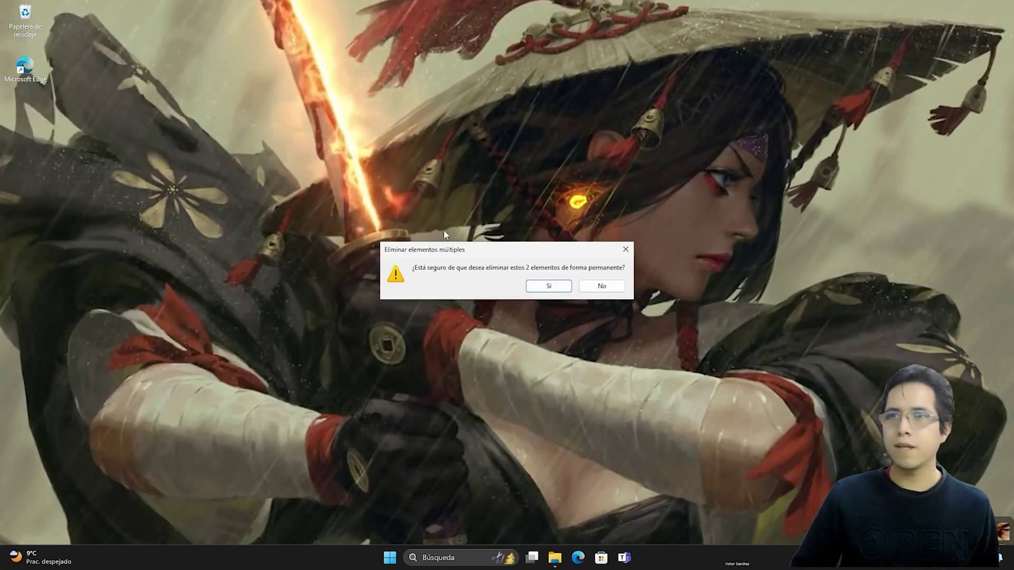
key(Return)
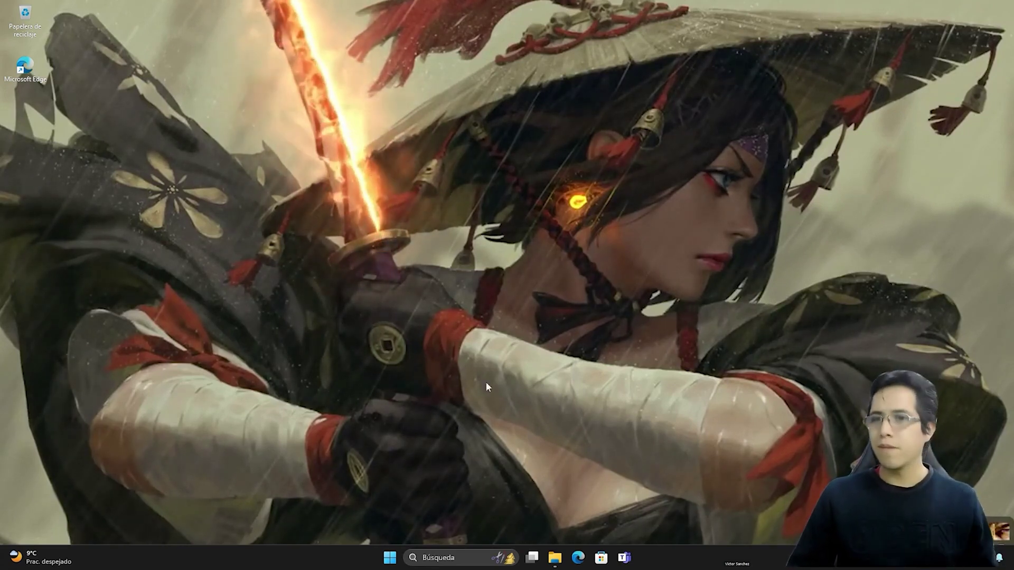
Check the drives in This PC, then restart the computer with Reiniciar.
key(super+e)
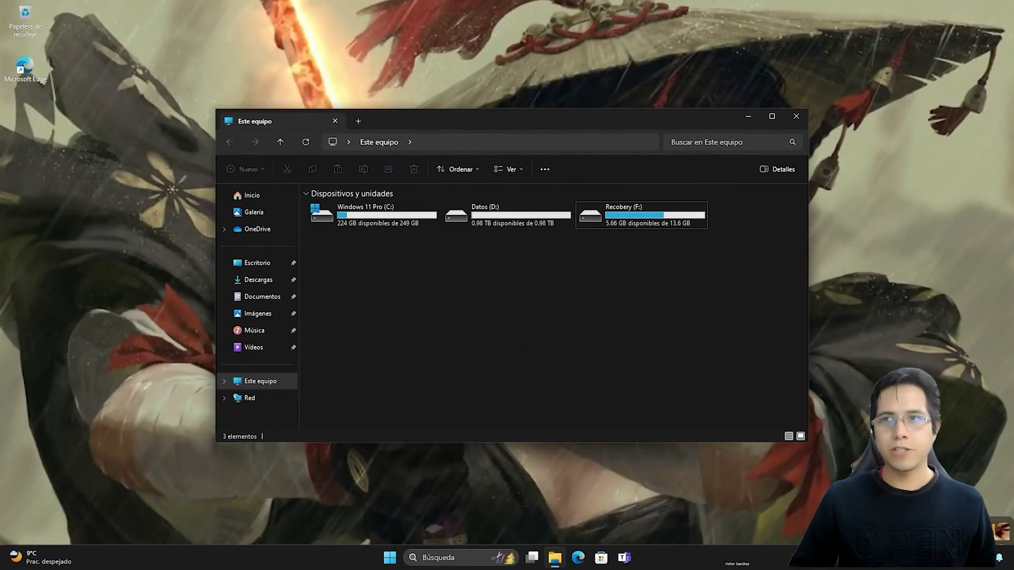
click(806, 115)
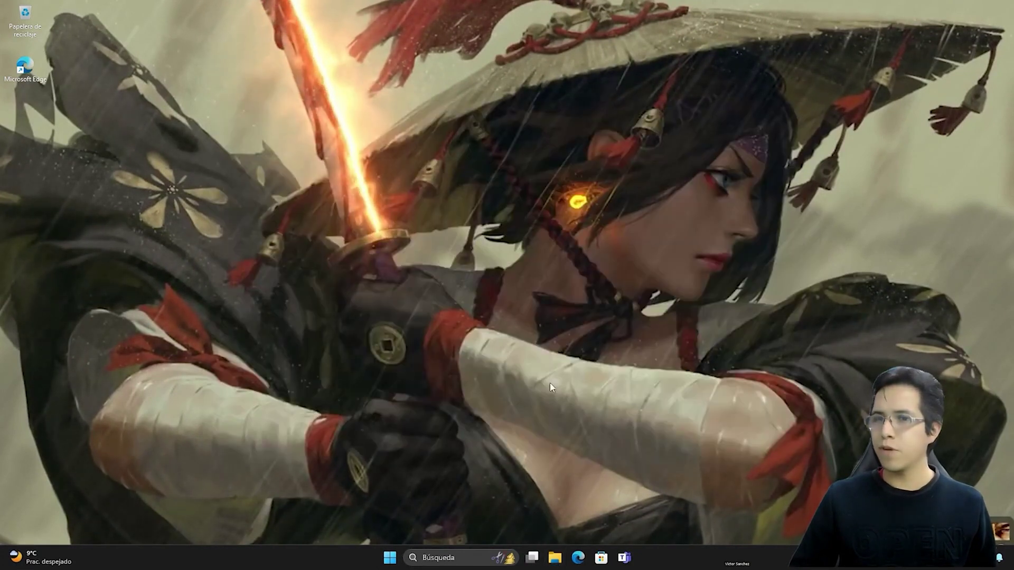
key(super)
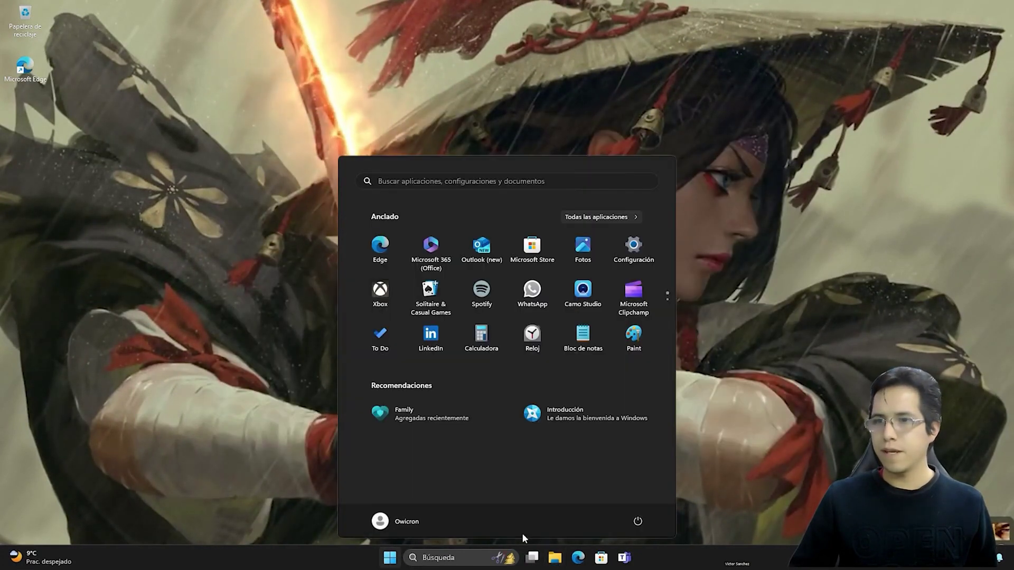
click(632, 523)
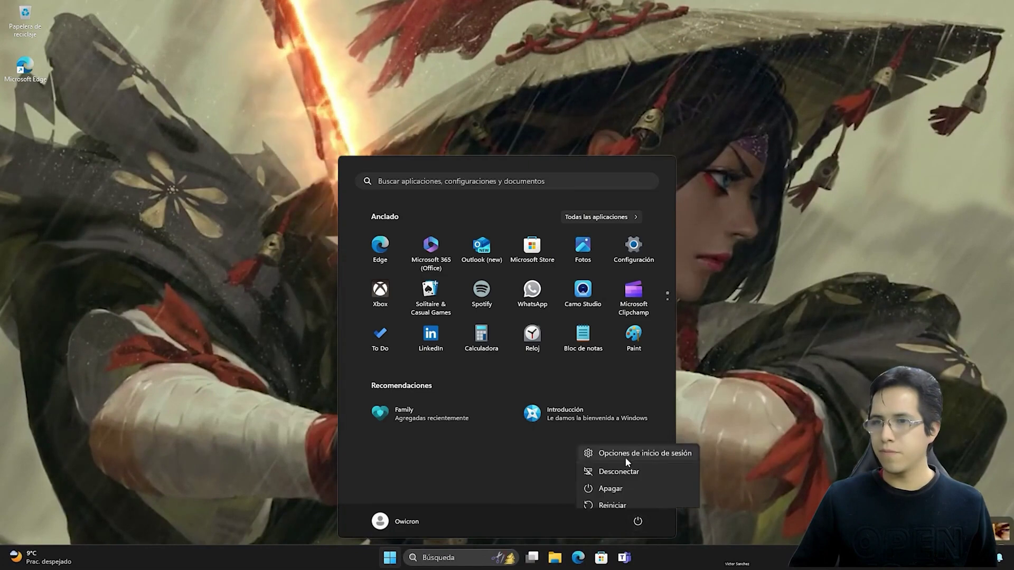
click(626, 499)
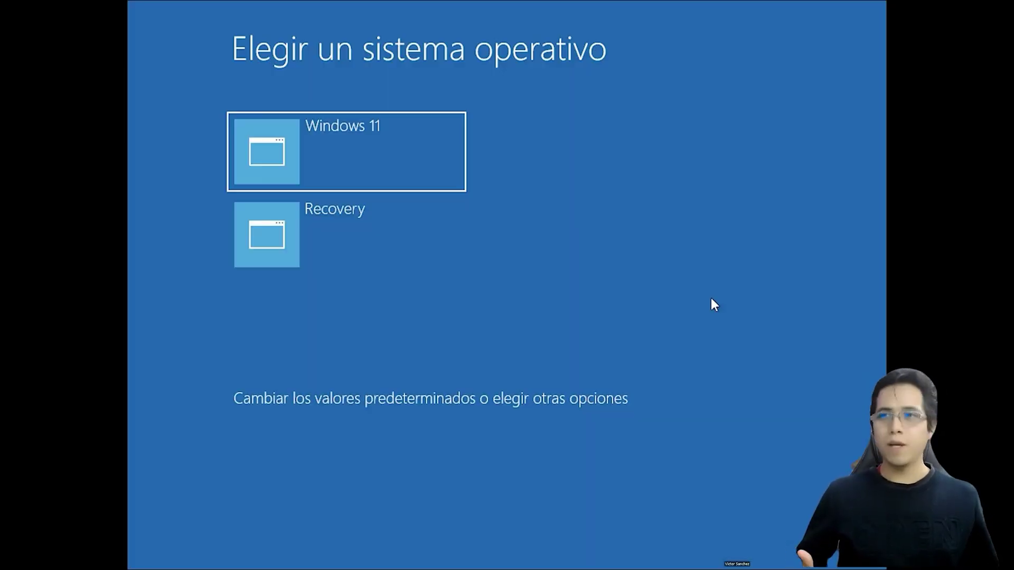
Choose the Recovery entry in the Choose an operating system menu to boot Windows Setup.
key(Down)
key(Up)
key(Down)
key(Up)
key(Down)
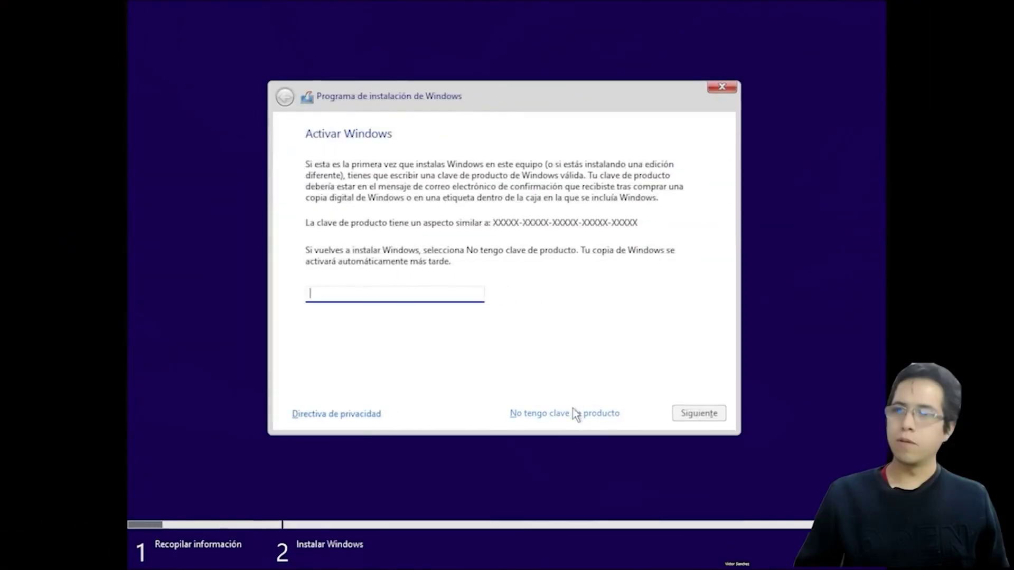
Skip the product key, accept the licence terms and pick the Personalizada install.
click(574, 413)
click(464, 396)
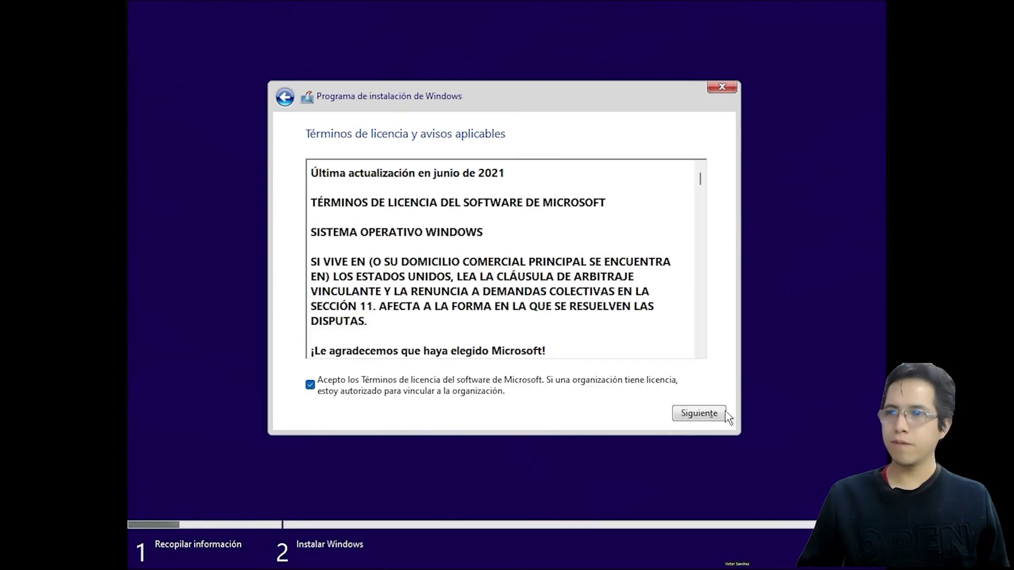
click(722, 414)
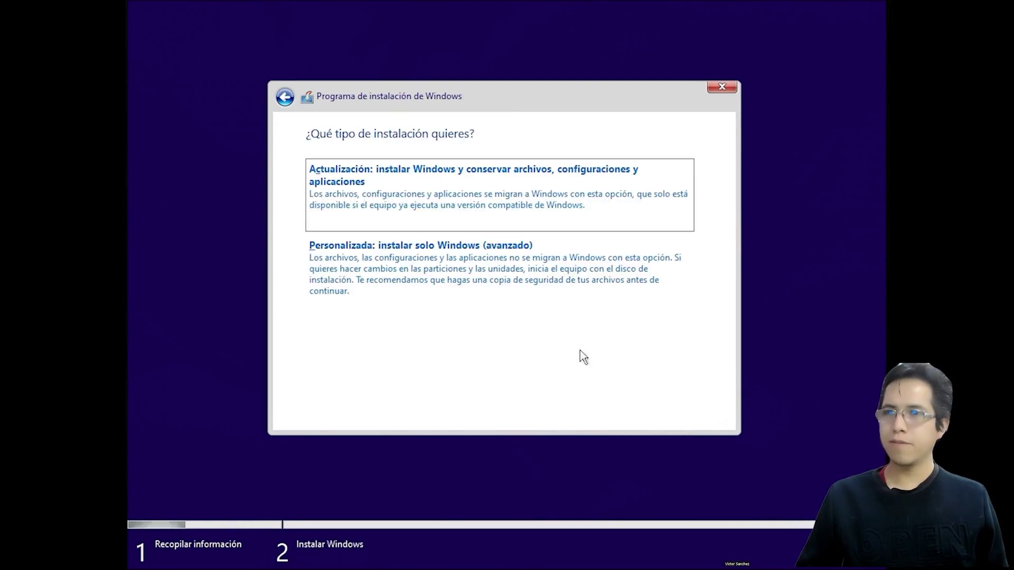
click(520, 274)
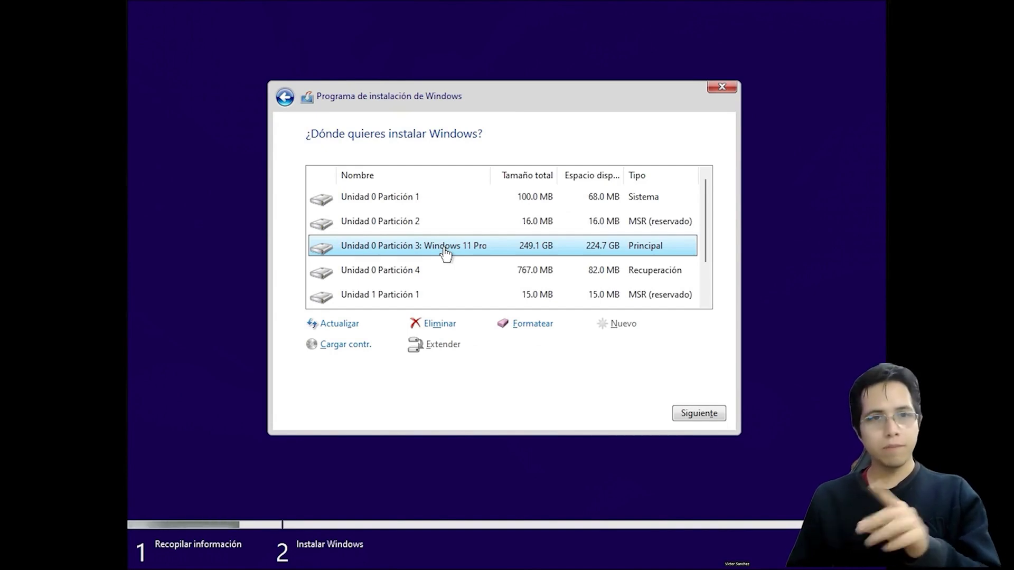
Delete the 249.1 GB Windows 11 Pro partition and install into the unallocated space on drive 0.
click(440, 323)
click(597, 347)
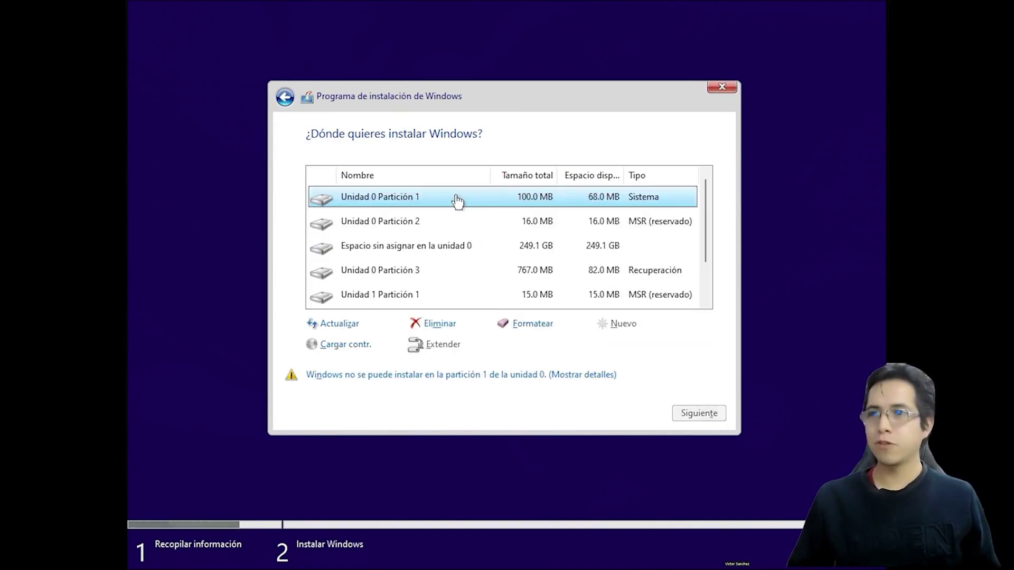
click(401, 246)
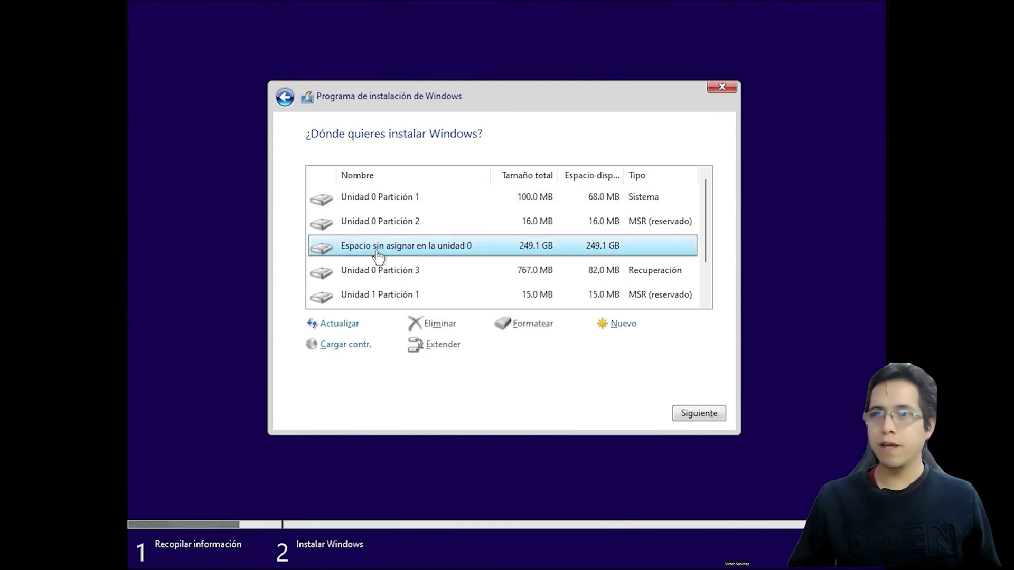
click(706, 418)
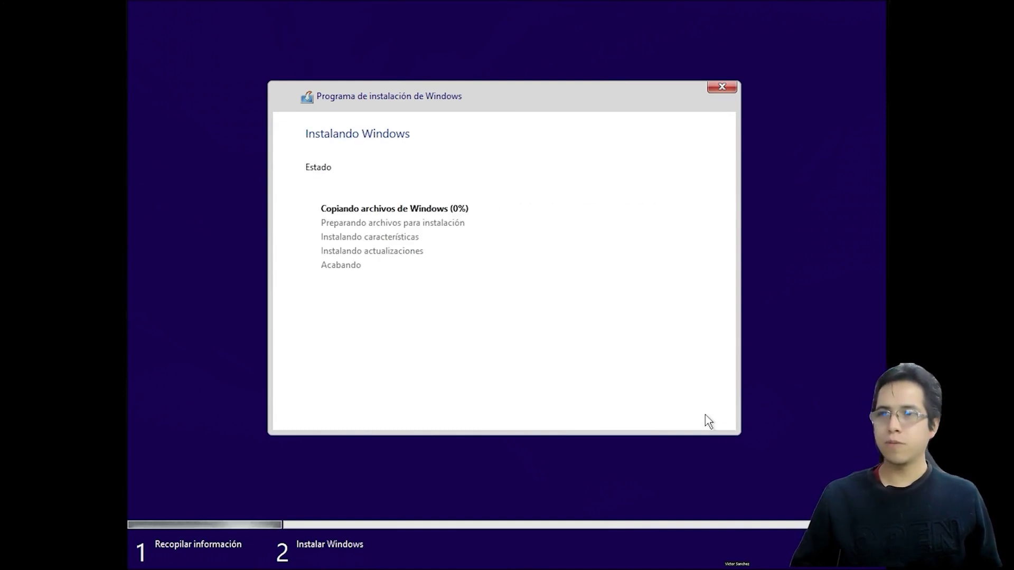